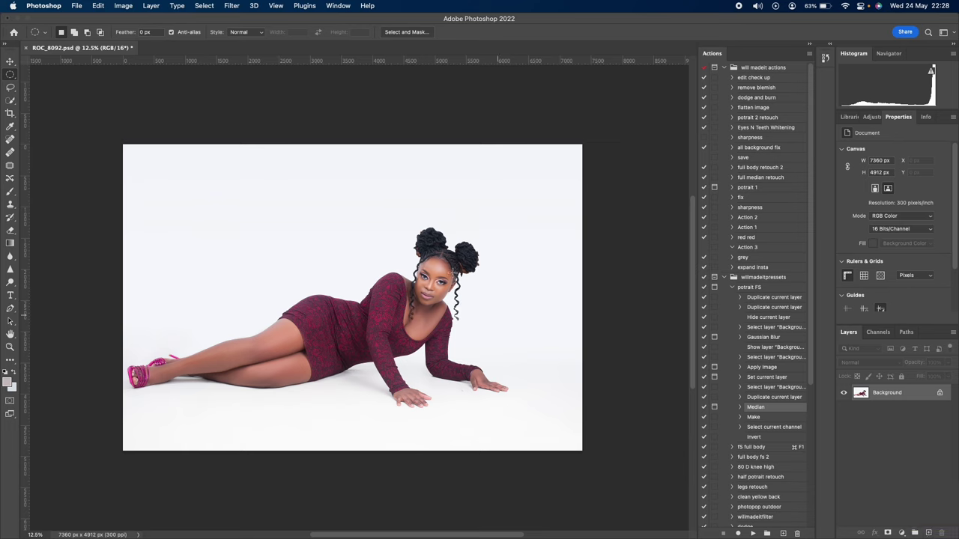
Add a new empty layer and drag an ellipse around the model's head and torso
{"action": "left_click", "coordinate": [929, 533]}
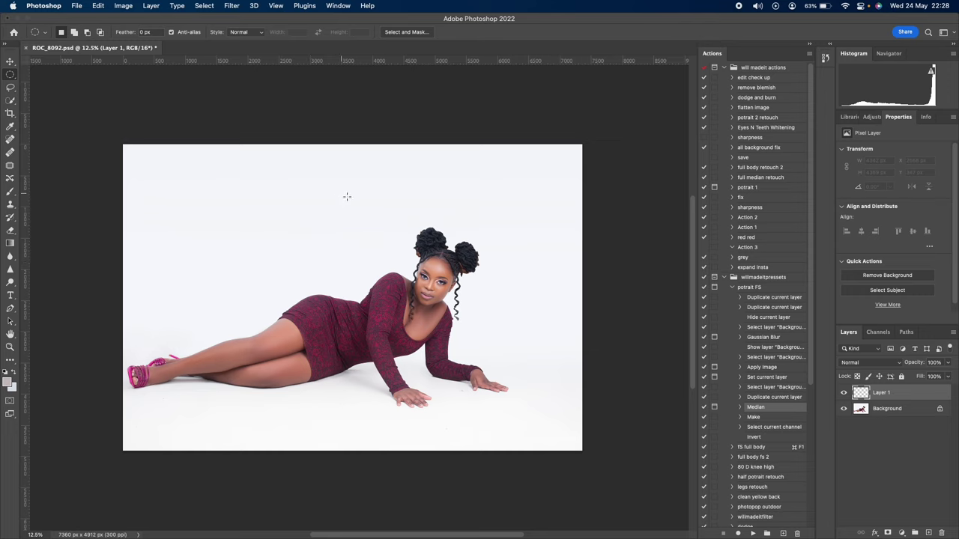
{"action": "mouse_move", "coordinate": [320, 178]}
{"action": "left_mouse_down"}
{"action": "mouse_move", "coordinate": [496, 301]}
{"action": "mouse_move", "coordinate": [535, 384]}
{"action": "mouse_move", "coordinate": [537, 442]}
{"action": "mouse_move", "coordinate": [522, 442]}
{"action": "mouse_move", "coordinate": [512, 404]}
{"action": "mouse_move", "coordinate": [535, 443]}
{"action": "mouse_move", "coordinate": [563, 439]}
{"action": "mouse_move", "coordinate": [524, 431]}
{"action": "mouse_move", "coordinate": [541, 421]}
{"action": "mouse_move", "coordinate": [449, 405]}
{"action": "mouse_move", "coordinate": [514, 431]}
{"action": "mouse_move", "coordinate": [494, 389]}
{"action": "mouse_move", "coordinate": [498, 420]}
{"action": "mouse_move", "coordinate": [525, 438]}
{"action": "mouse_move", "coordinate": [491, 446]}
{"action": "mouse_move", "coordinate": [569, 443]}
{"action": "mouse_move", "coordinate": [543, 417]}
{"action": "mouse_move", "coordinate": [558, 442]}
{"action": "left_mouse_up"}
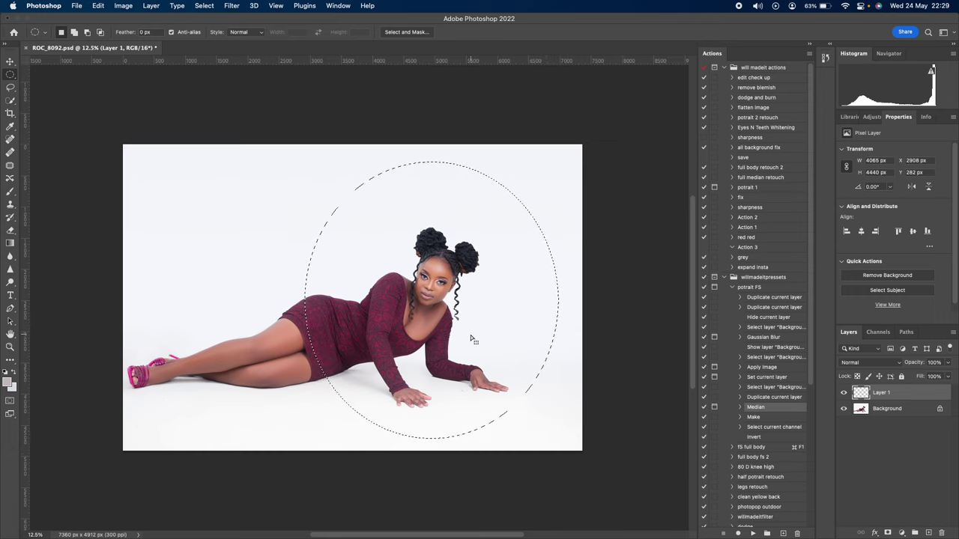
Invert the oval selection and fill the area outside it with black
{"action": "right_click", "coordinate": [348, 237]}
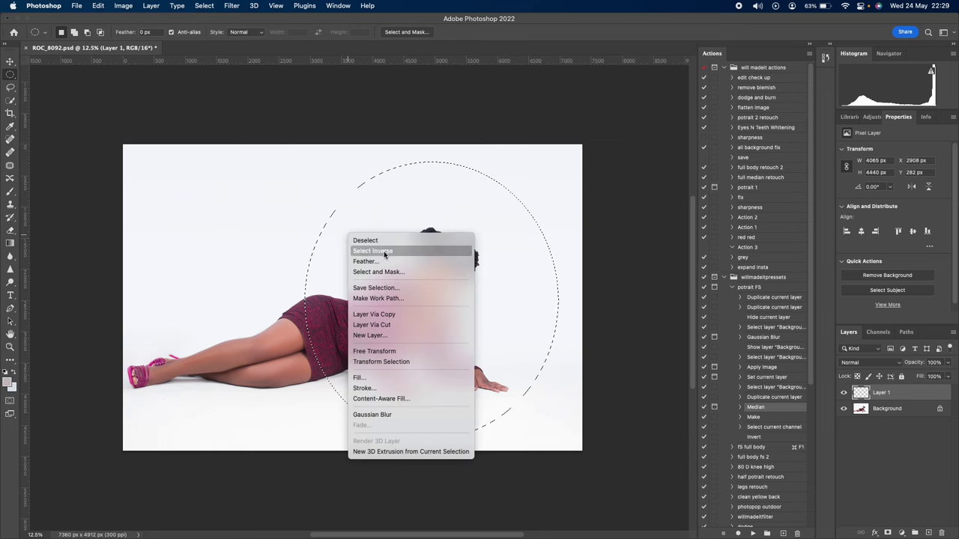
{"action": "left_click", "coordinate": [384, 251]}
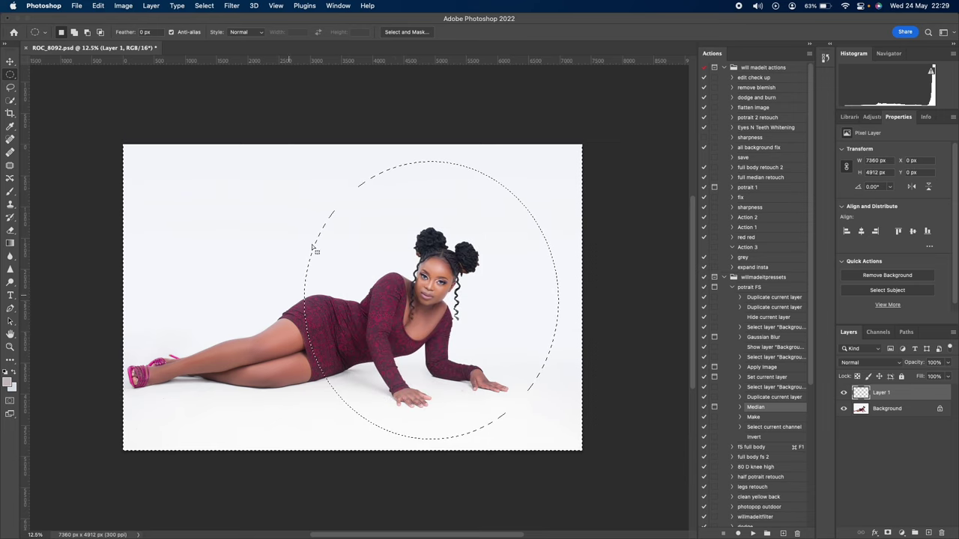
{"action": "right_click", "coordinate": [183, 226]}
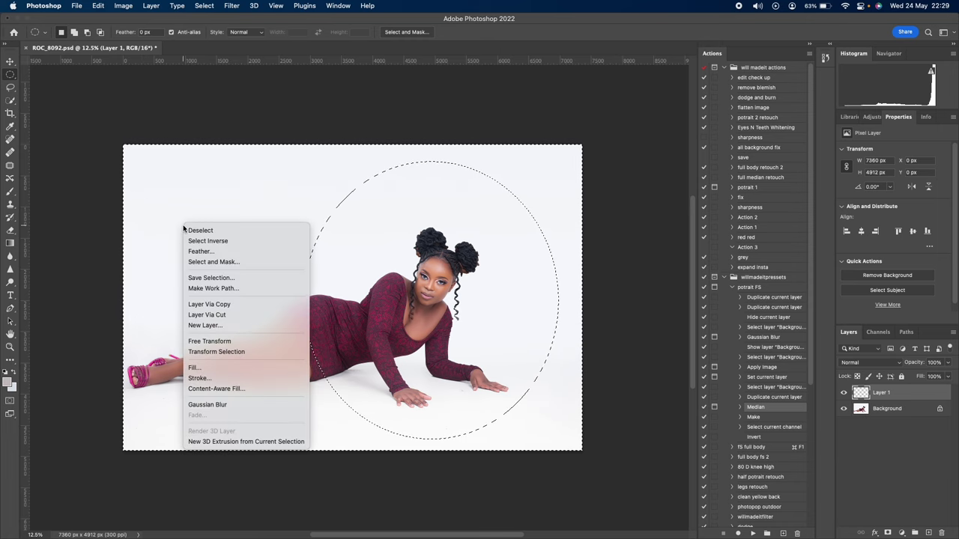
{"action": "left_click", "coordinate": [221, 366]}
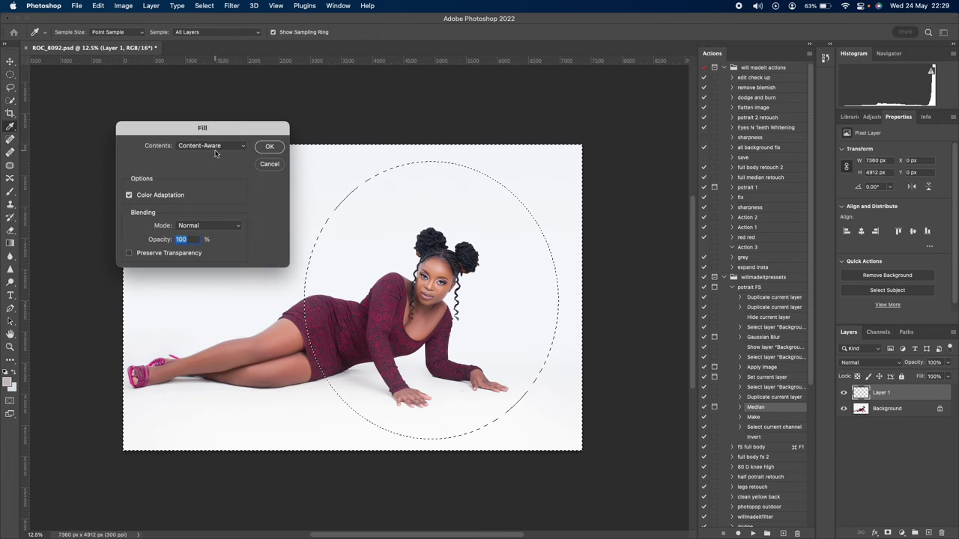
{"action": "left_click", "coordinate": [212, 145]}
{"action": "left_click", "coordinate": [196, 129]}
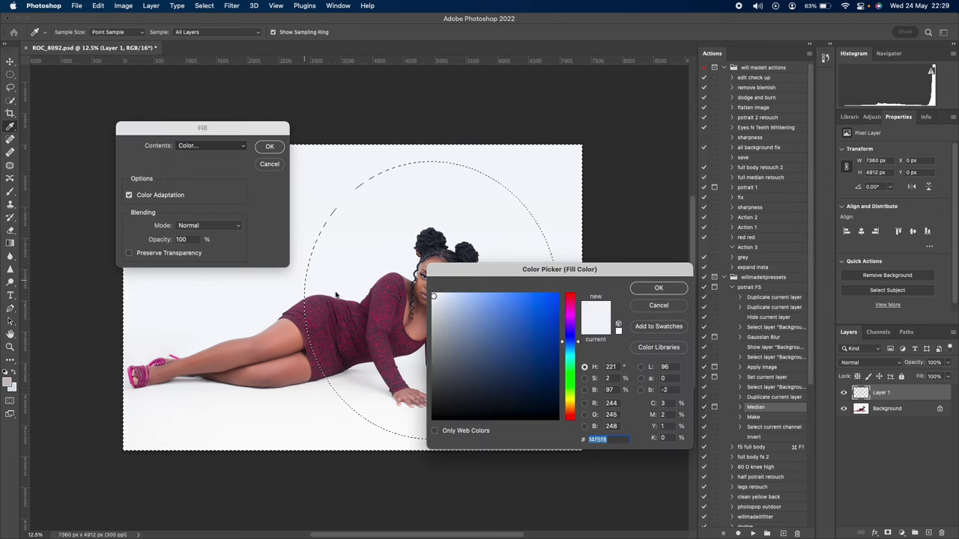
{"action": "left_click", "coordinate": [503, 318]}
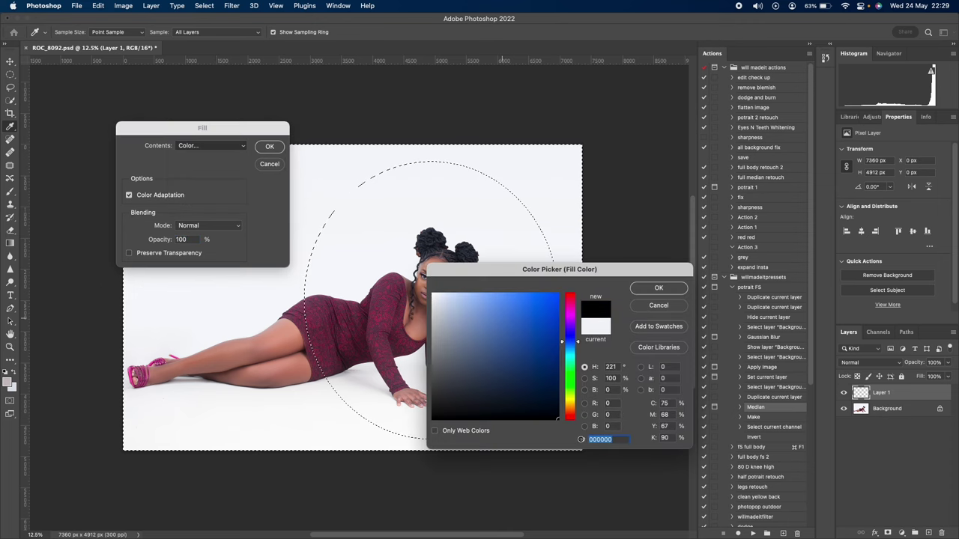
{"action": "left_click", "coordinate": [659, 288]}
{"action": "left_click", "coordinate": [269, 147]}
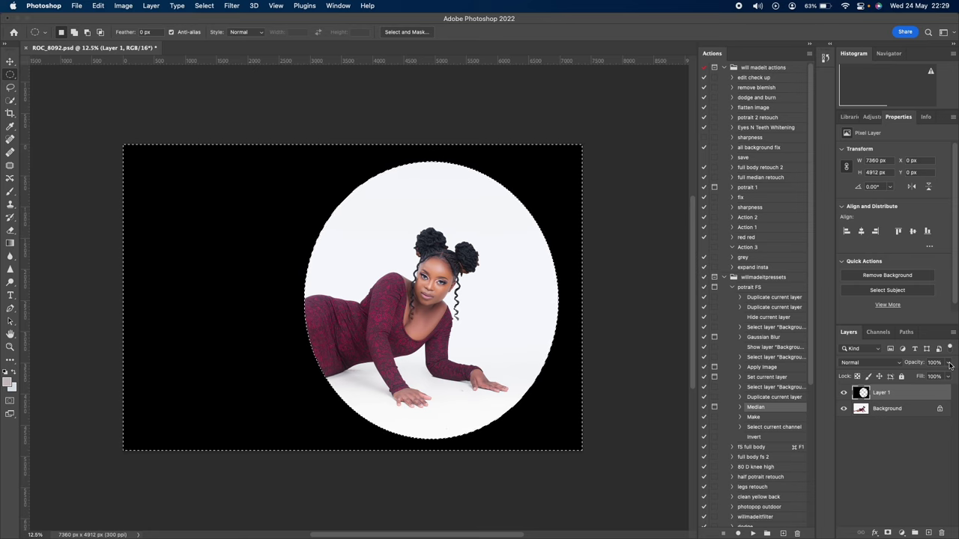
Lower Layer 1's opacity to 51% and deselect
{"action": "left_click", "coordinate": [948, 362]}
{"action": "left_click_drag", "start_coordinate": [949, 377], "coordinate": [926, 377]}
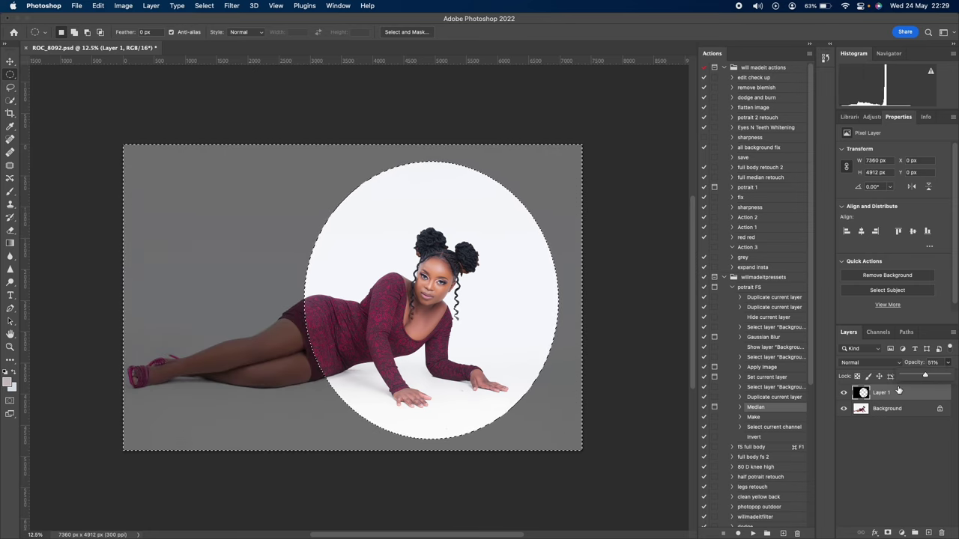
{"action": "key", "text": "super+d"}
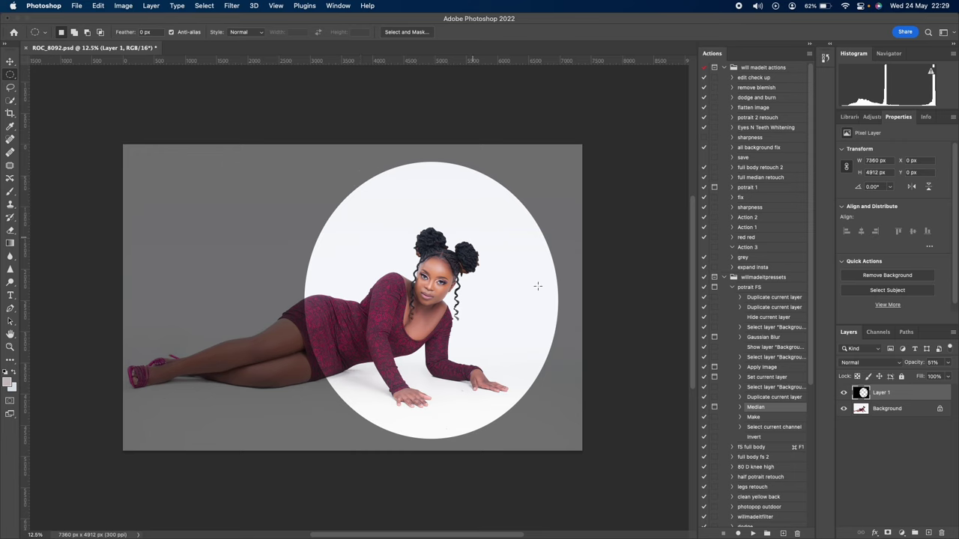
Feather Layer 1's oval edge with a Gaussian Blur of about 59 pixels
{"action": "left_click", "coordinate": [232, 7]}
{"action": "mouse_move", "coordinate": [255, 135]}
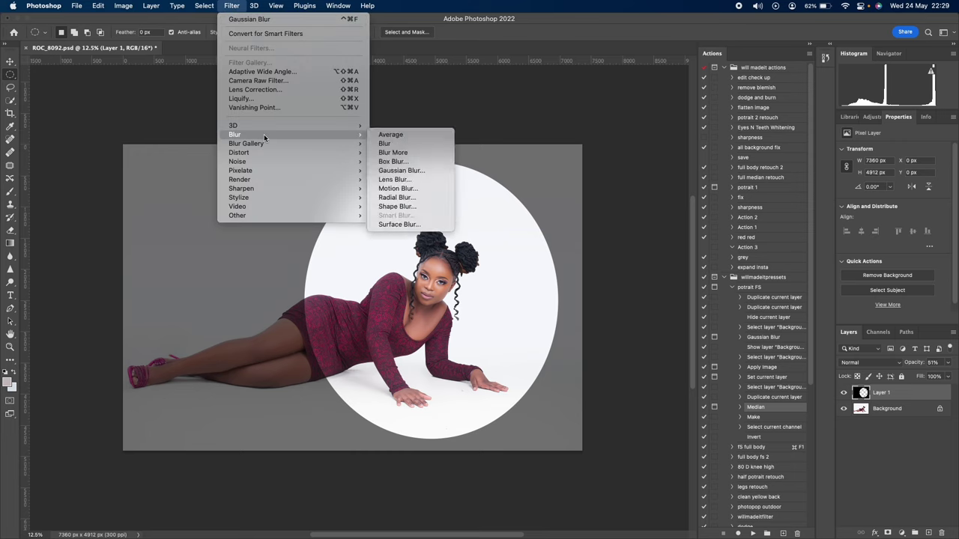
{"action": "left_click", "coordinate": [421, 172]}
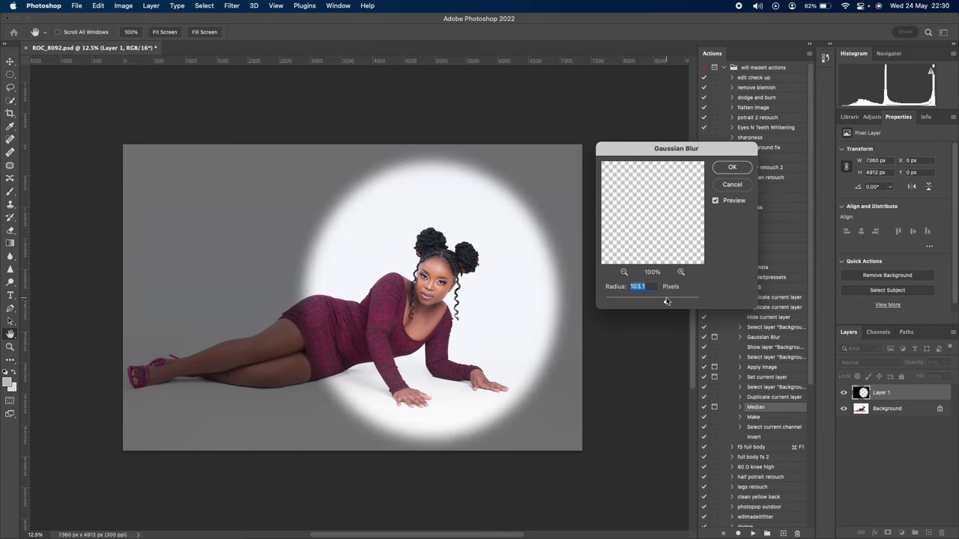
{"action": "left_click_drag", "start_coordinate": [667, 300], "coordinate": [658, 299]}
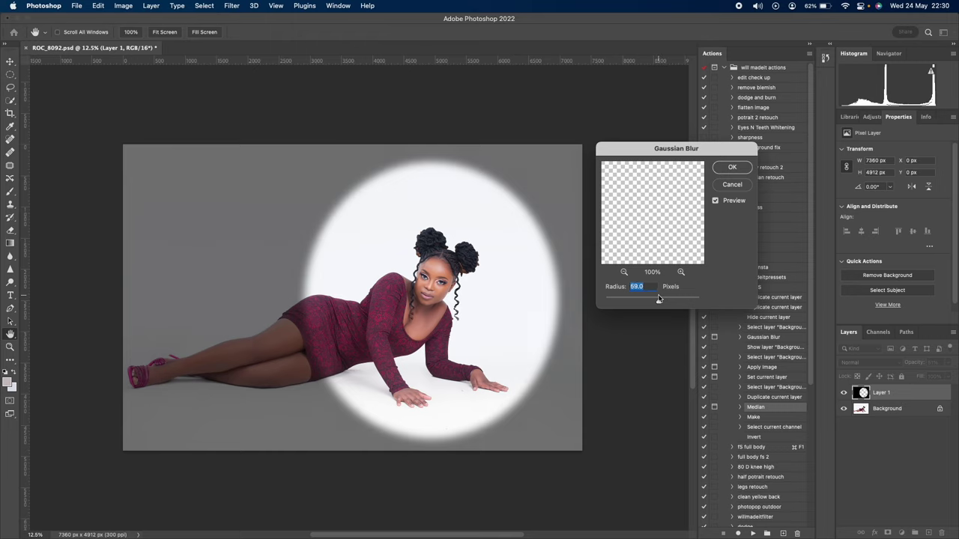
{"action": "left_click", "coordinate": [735, 167]}
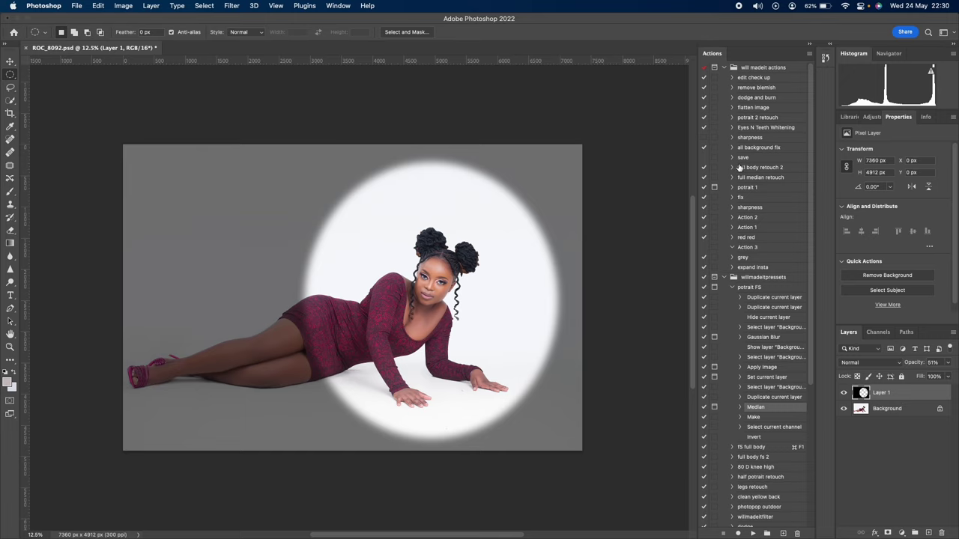
Duplicate the Background layer and add an empty Layer 2 directly above the original Background
{"action": "left_click", "coordinate": [887, 419]}
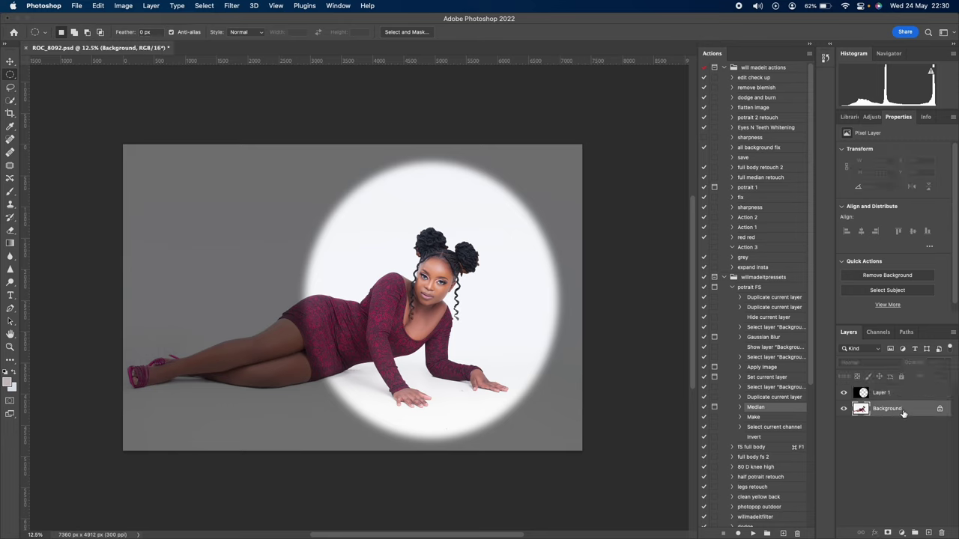
{"action": "left_click_drag", "start_coordinate": [904, 412], "coordinate": [929, 533]}
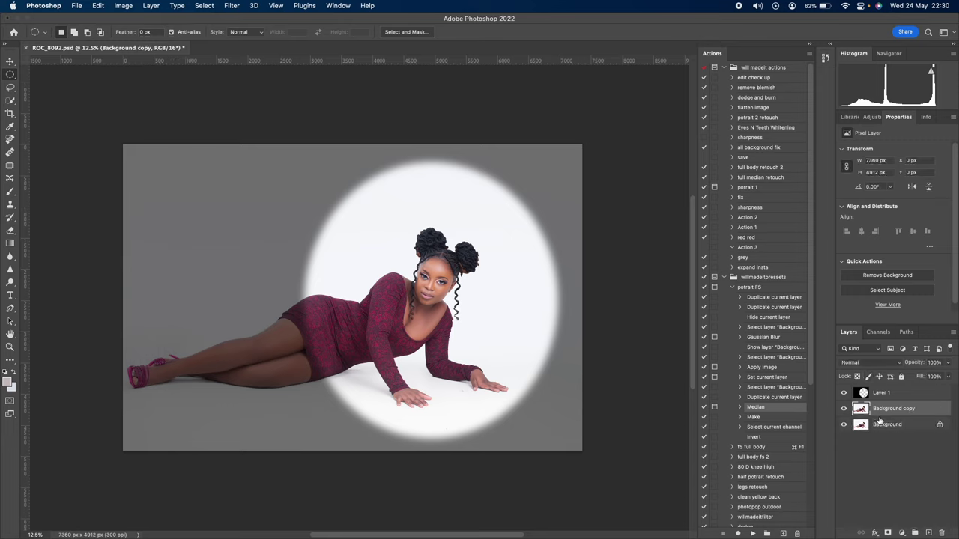
{"action": "left_click", "coordinate": [880, 423]}
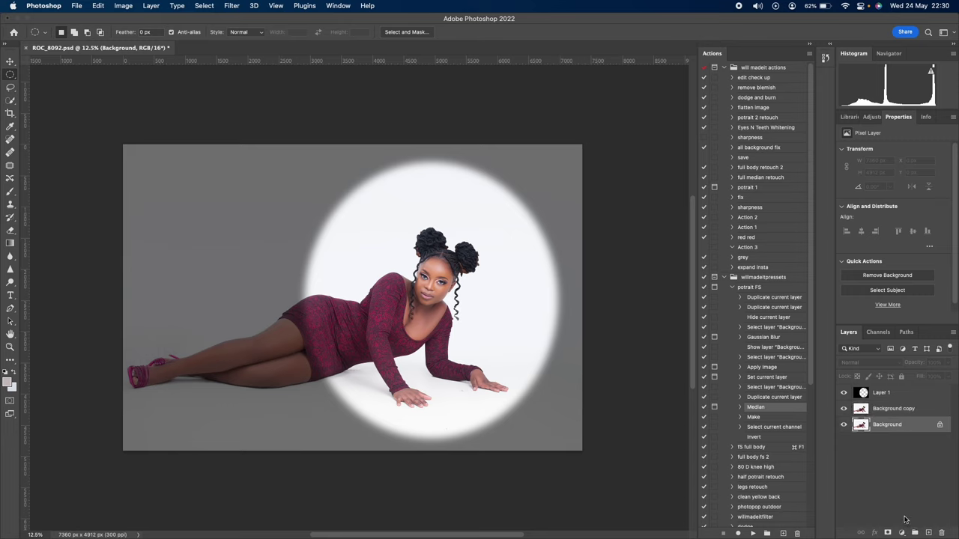
{"action": "left_click", "coordinate": [928, 533]}
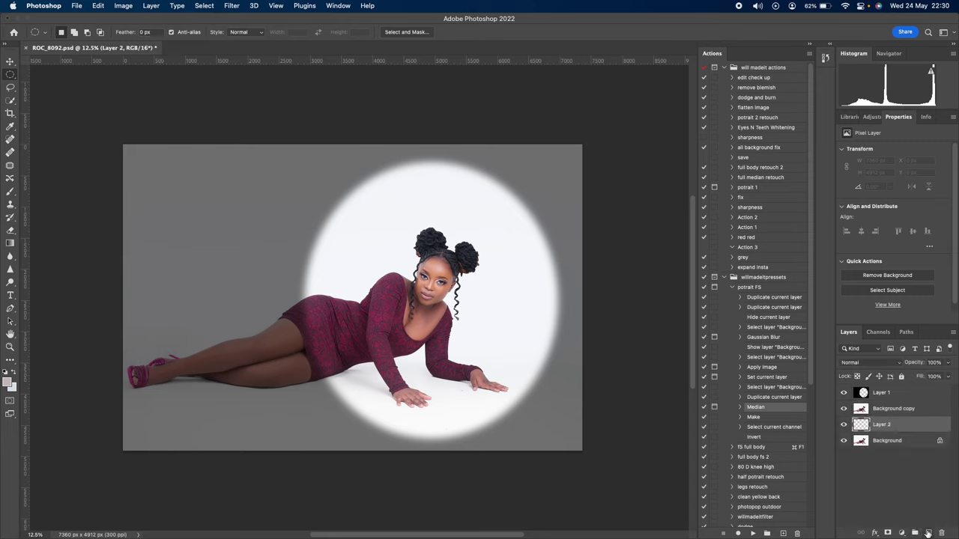
Select the subject on Background copy, add a layer mask, then make Background active
{"action": "left_click", "coordinate": [881, 414]}
{"action": "left_click", "coordinate": [205, 6]}
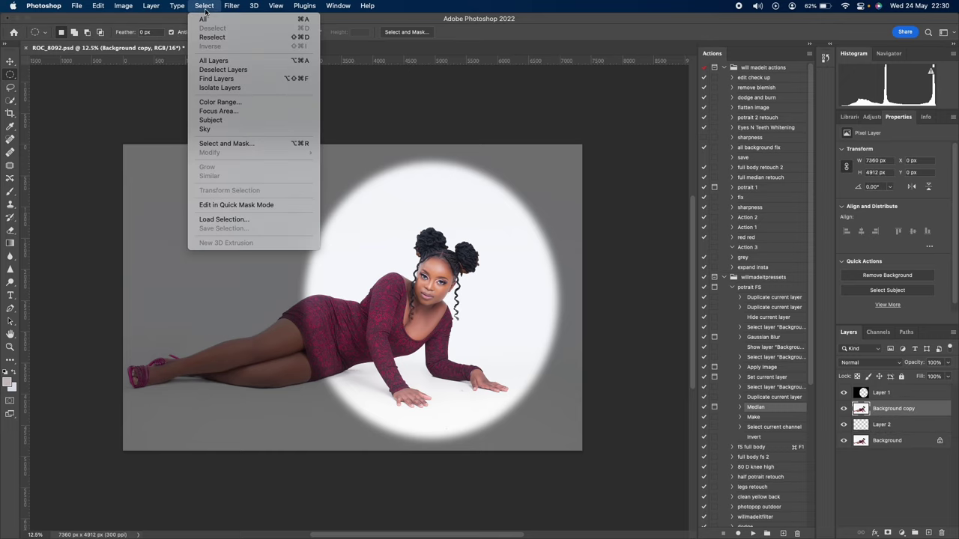
{"action": "left_click", "coordinate": [231, 123]}
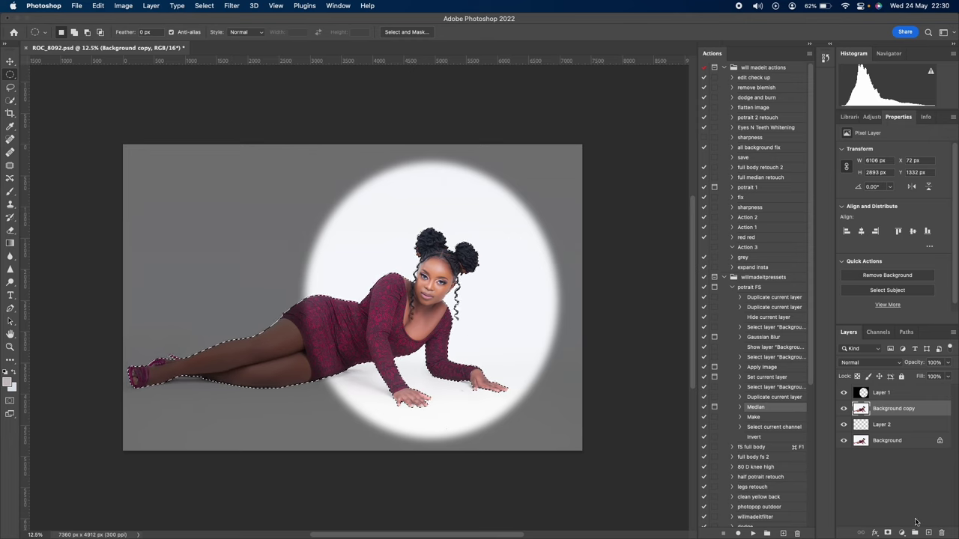
{"action": "left_click", "coordinate": [888, 533]}
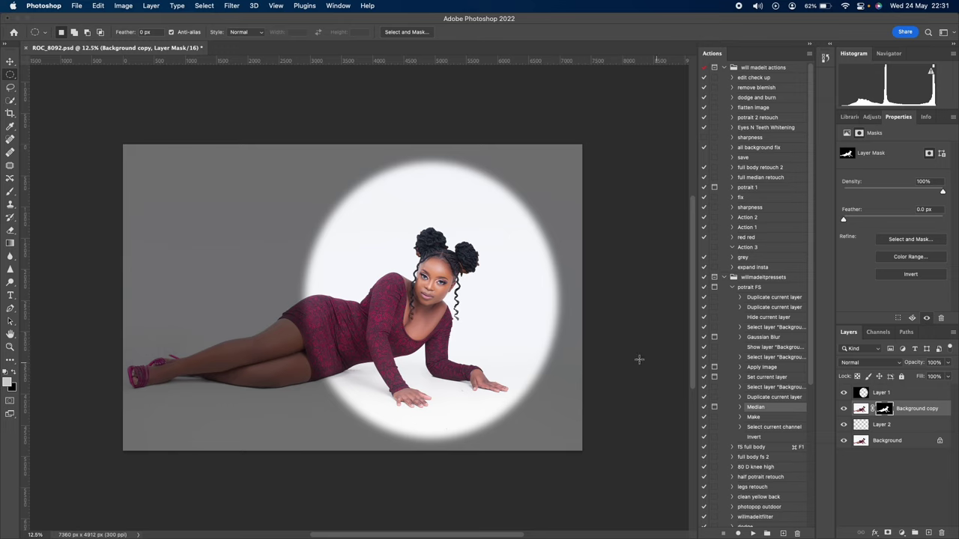
{"action": "left_click", "coordinate": [871, 433]}
{"action": "left_click", "coordinate": [875, 445]}
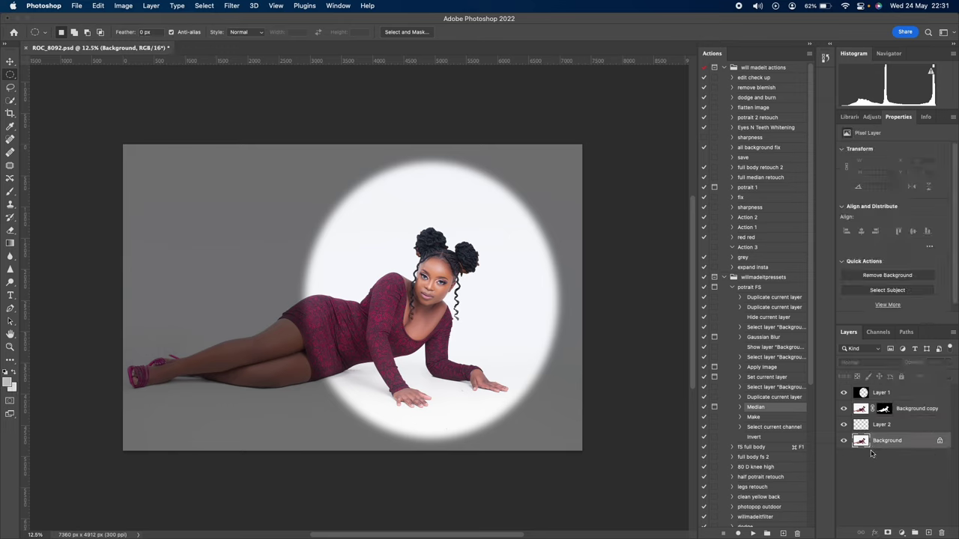
Select the model as subject on the Background and make Layer 2 active
{"action": "left_click", "coordinate": [202, 6]}
{"action": "left_click", "coordinate": [235, 122]}
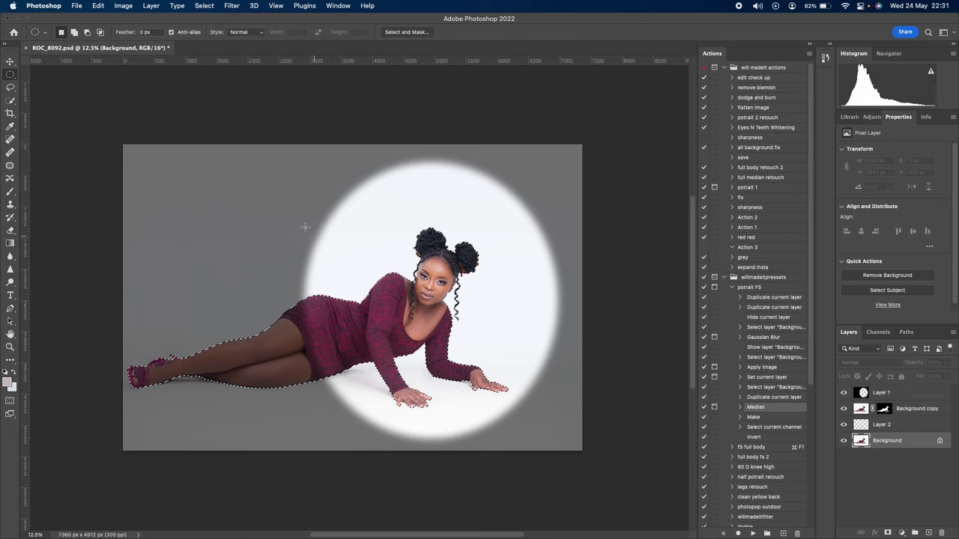
{"action": "left_click", "coordinate": [878, 424]}
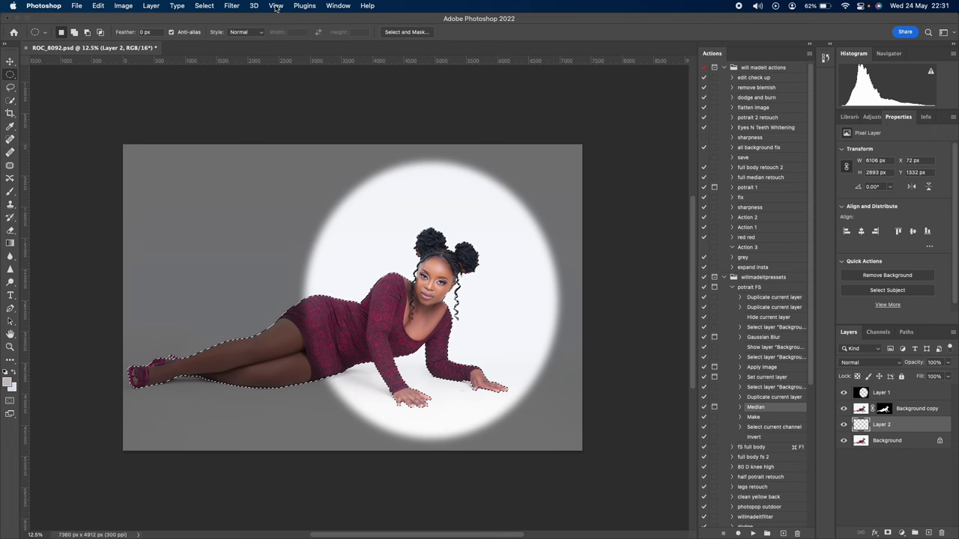
Fill the model selection on Layer 2 with solid black
{"action": "right_click", "coordinate": [297, 264]}
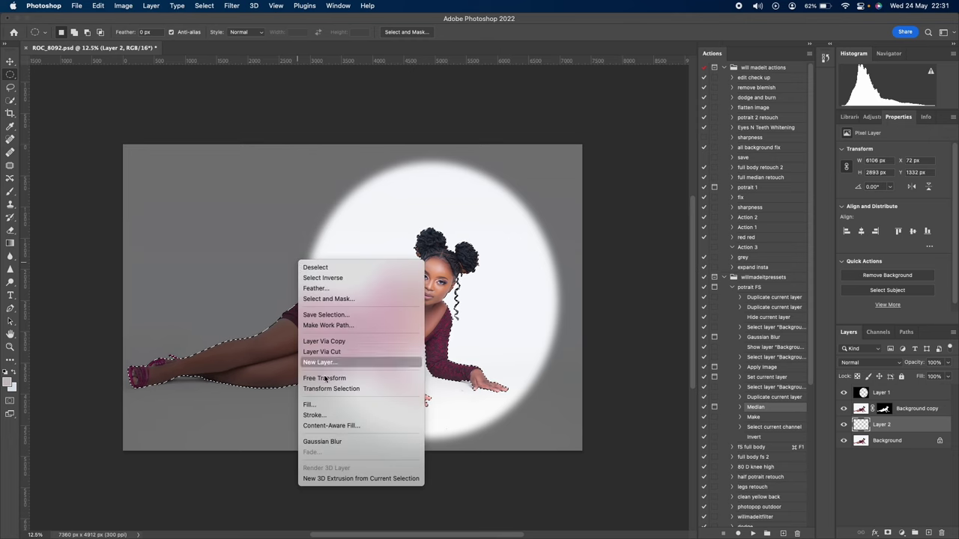
{"action": "left_click", "coordinate": [337, 403]}
{"action": "left_click", "coordinate": [215, 146]}
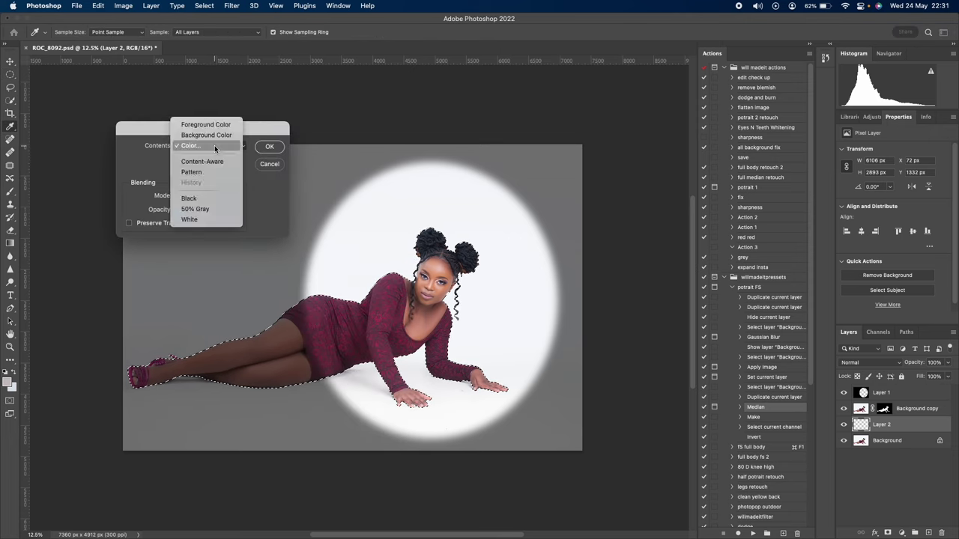
{"action": "left_click", "coordinate": [215, 148]}
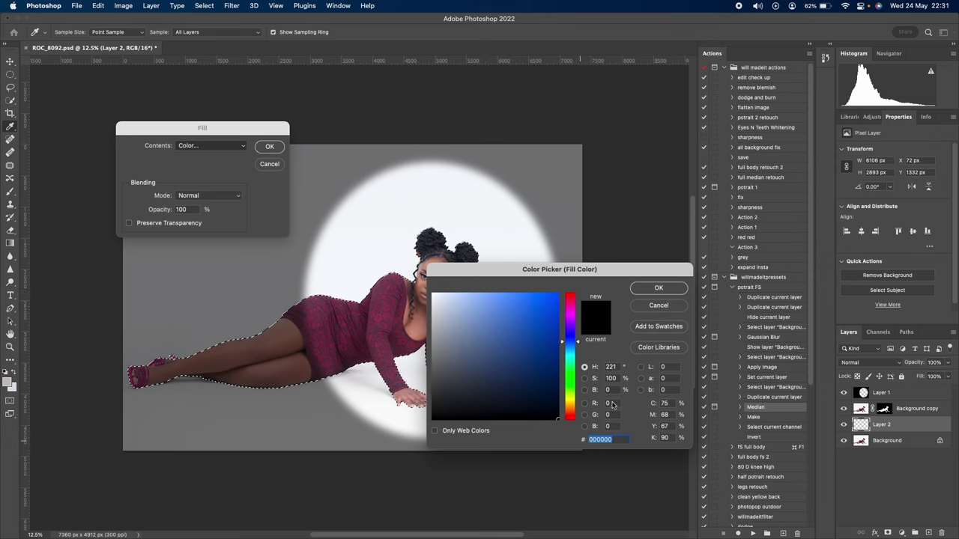
{"action": "left_click", "coordinate": [659, 289]}
{"action": "left_click", "coordinate": [269, 146]}
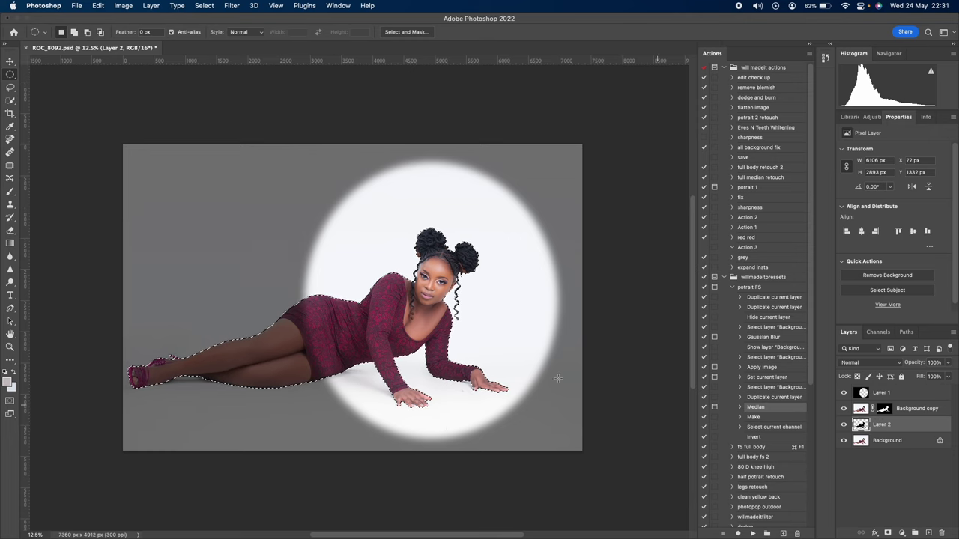
Hide Layer 1 and Background copy, then move the black silhouette slightly up and left
{"action": "left_click", "coordinate": [845, 393]}
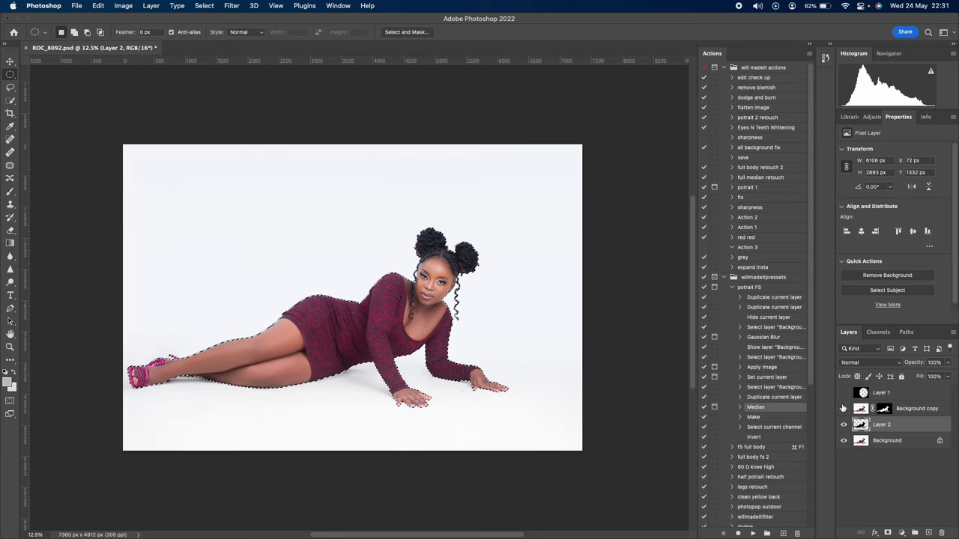
{"action": "left_click", "coordinate": [844, 409]}
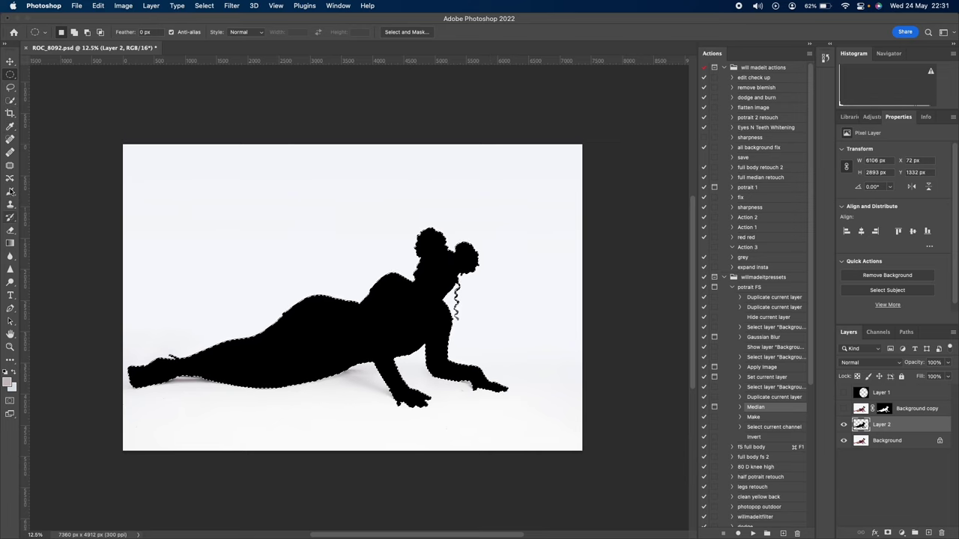
{"action": "key", "text": "super+d"}
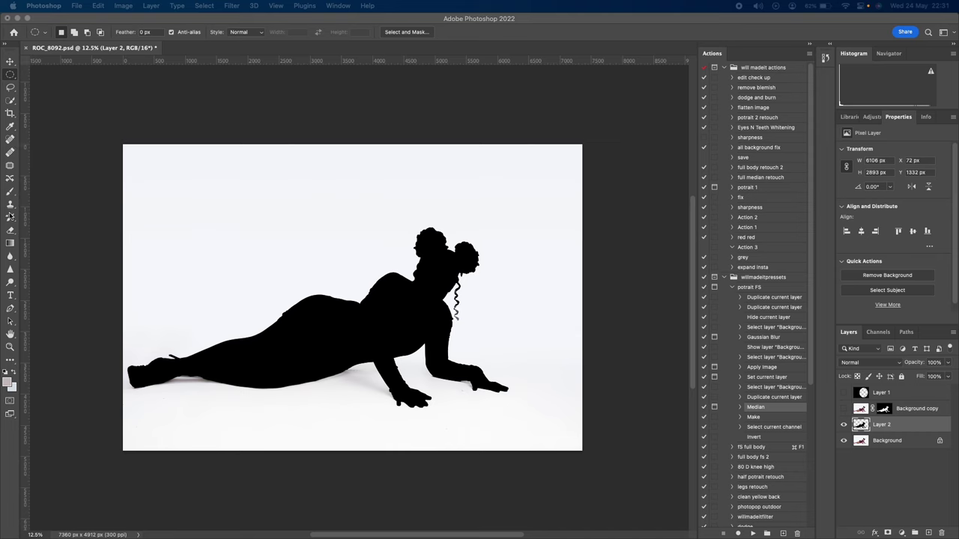
{"action": "key", "text": "super+shift+d"}
{"action": "left_click", "coordinate": [12, 62]}
{"action": "mouse_move", "coordinate": [380, 320]}
{"action": "left_mouse_down"}
{"action": "mouse_move", "coordinate": [382, 302]}
{"action": "mouse_move", "coordinate": [386, 308]}
{"action": "mouse_move", "coordinate": [377, 314]}
{"action": "mouse_move", "coordinate": [375, 296]}
{"action": "mouse_move", "coordinate": [374, 311]}
{"action": "left_mouse_up"}
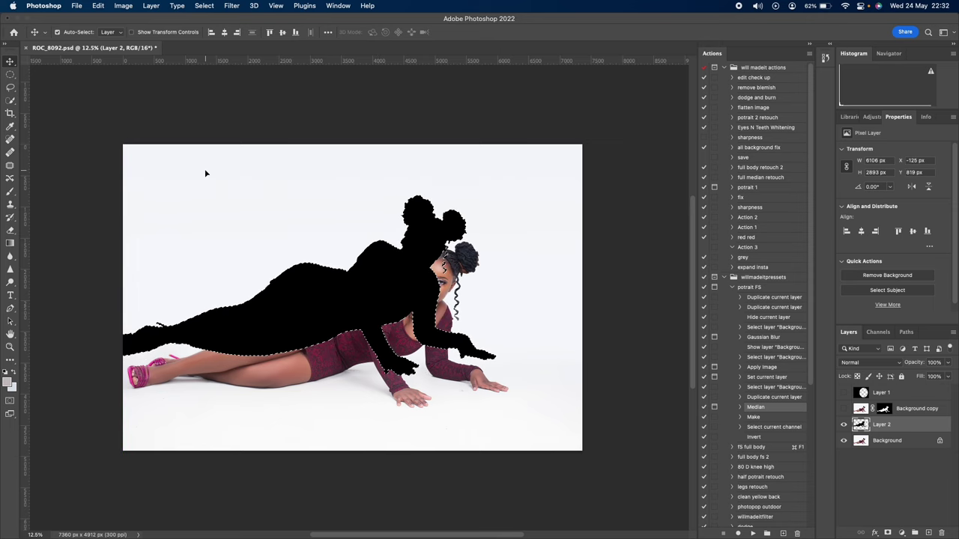
Free Transform the silhouette to about 106%, commit, and move it flush to the left edge
{"action": "left_click", "coordinate": [99, 7]}
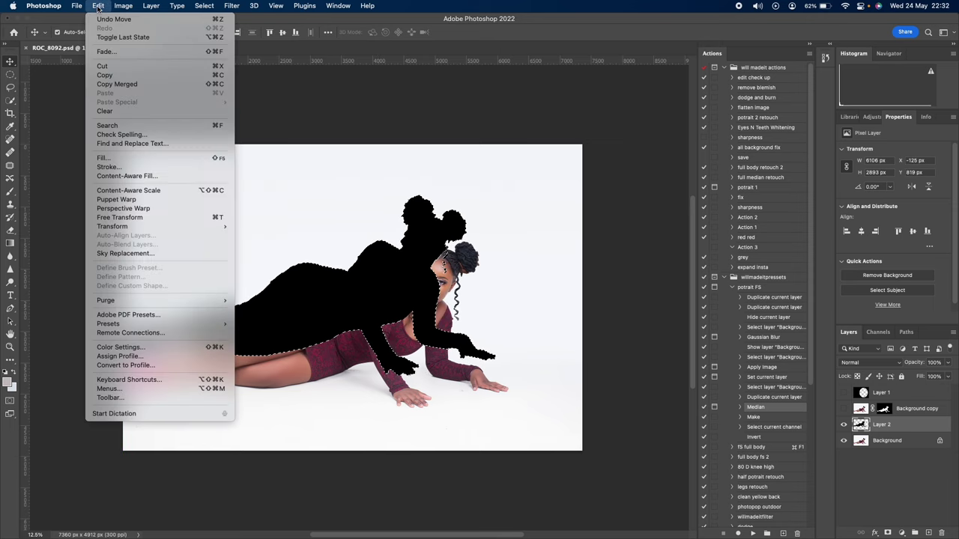
{"action": "left_click", "coordinate": [129, 218]}
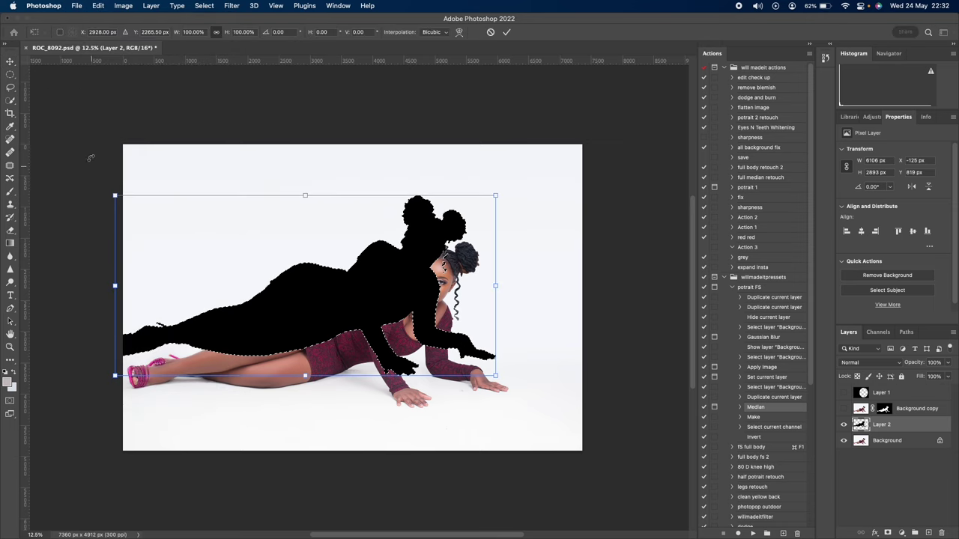
{"action": "left_click_drag", "start_coordinate": [116, 194], "coordinate": [93, 184]}
{"action": "left_click", "coordinate": [507, 31]}
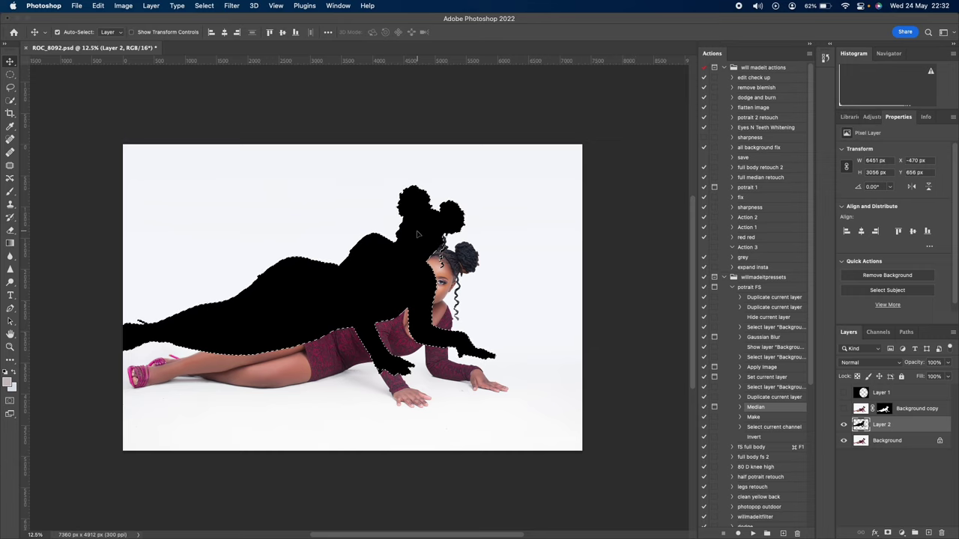
{"action": "left_click_drag", "start_coordinate": [417, 234], "coordinate": [419, 242]}
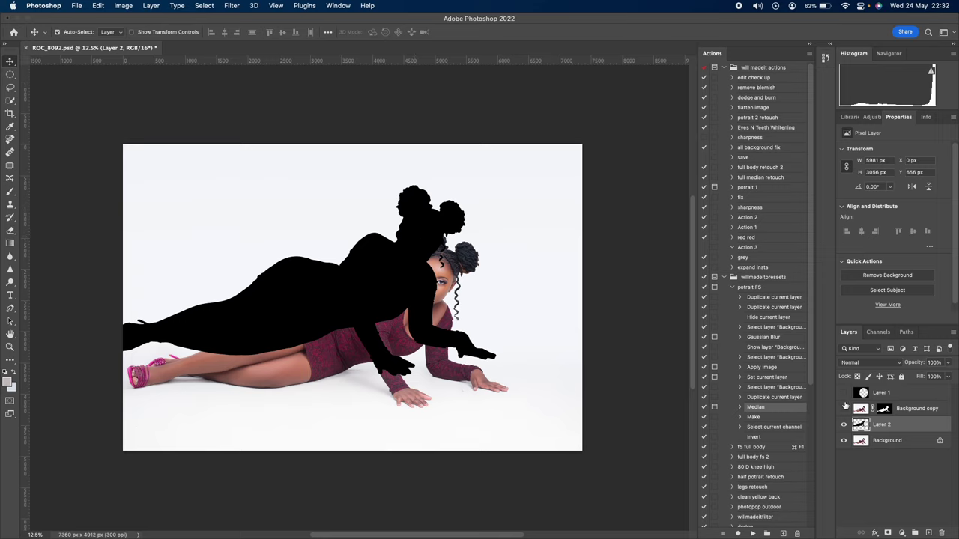
Show Background copy and Layer 1 again, undo an accidental move, and select only Layer 2
{"action": "left_click", "coordinate": [844, 409]}
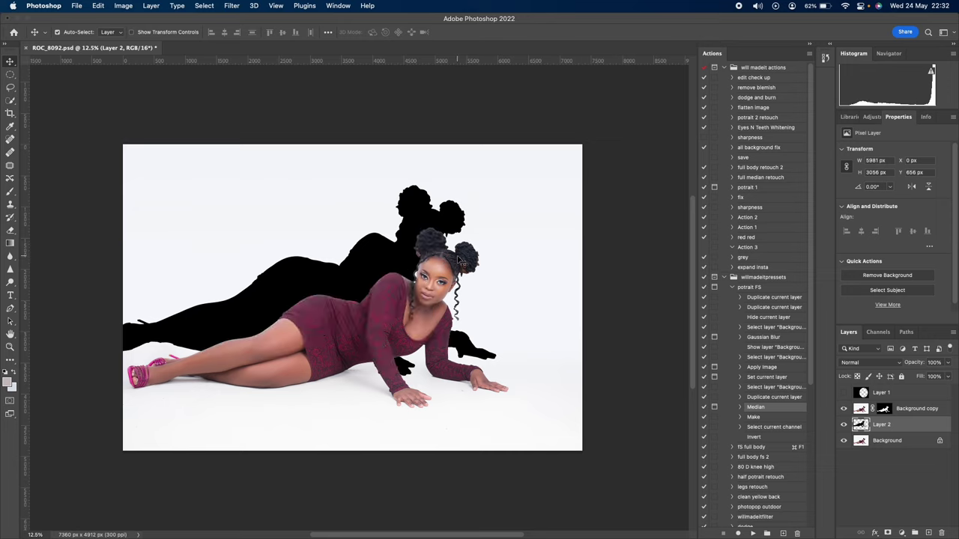
{"action": "left_click", "coordinate": [440, 213], "text": "shift"}
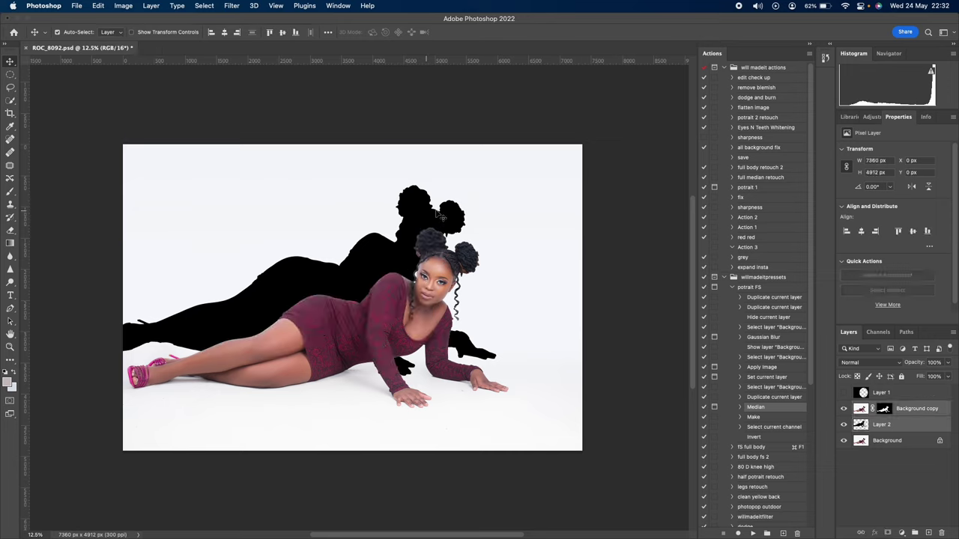
{"action": "left_click", "coordinate": [844, 393]}
{"action": "mouse_move", "coordinate": [439, 213]}
{"action": "left_mouse_down"}
{"action": "mouse_move", "coordinate": [421, 231]}
{"action": "mouse_move", "coordinate": [427, 222]}
{"action": "left_mouse_up"}
{"action": "key", "text": "super+z"}
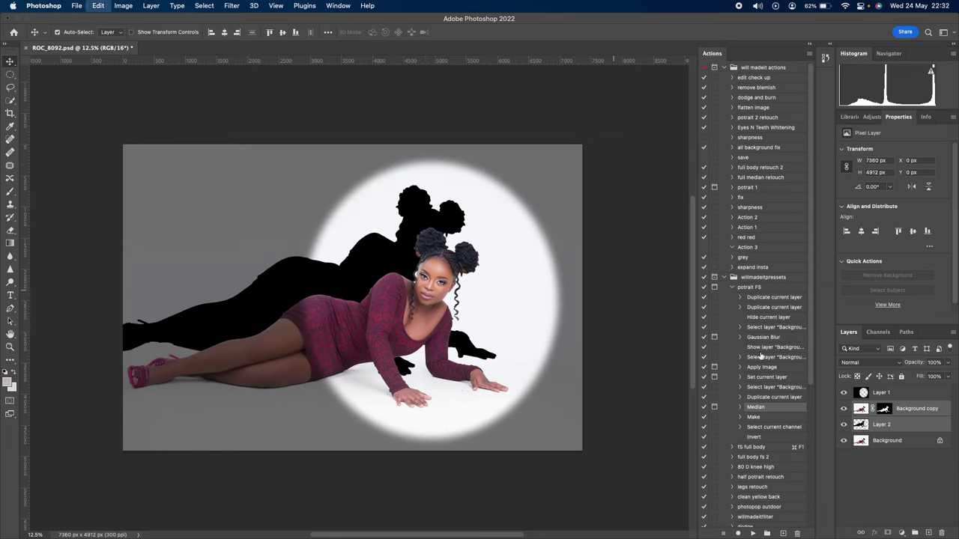
{"action": "left_click", "coordinate": [904, 430], "text": "super"}
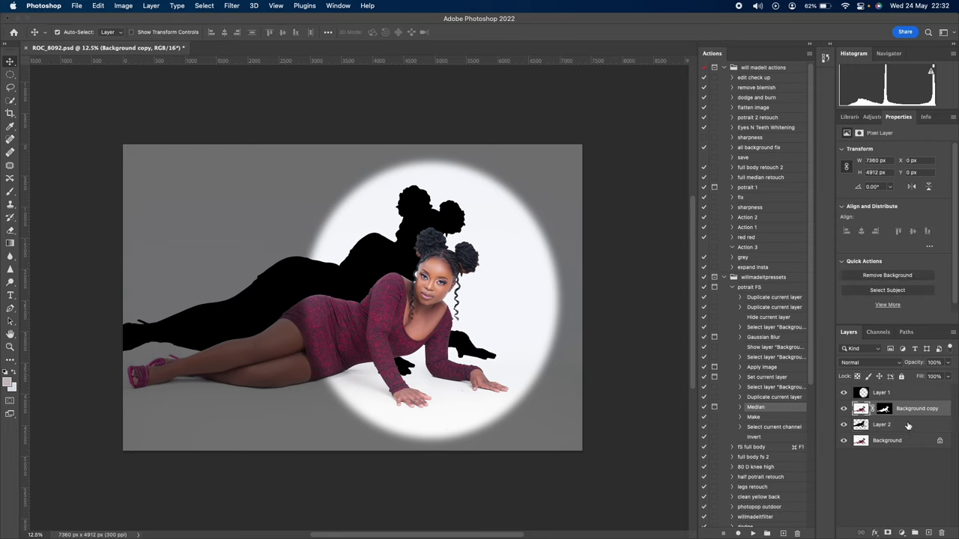
Drag the silhouette to about X -340 px, Y 928 px behind the model
{"action": "left_click", "coordinate": [905, 429]}
{"action": "left_click", "coordinate": [844, 410]}
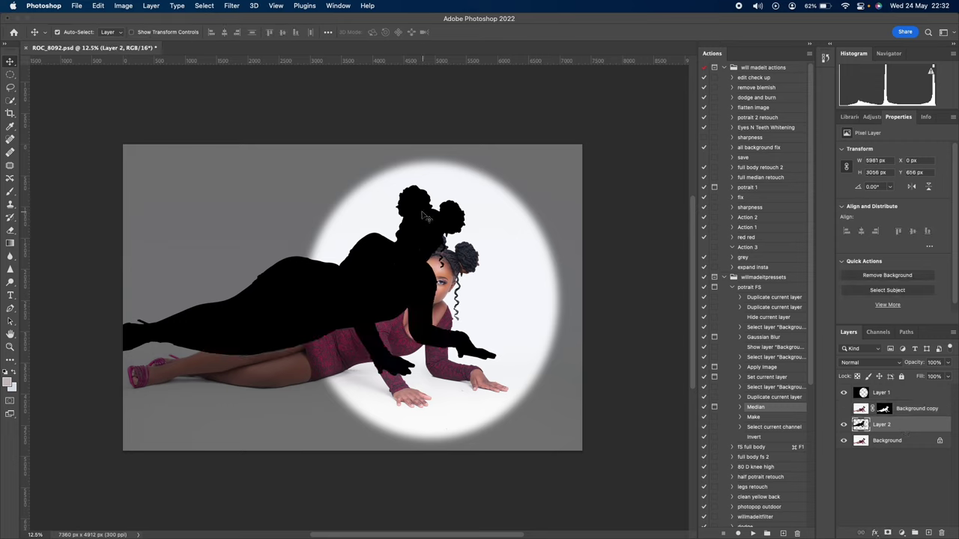
{"action": "left_click", "coordinate": [842, 408]}
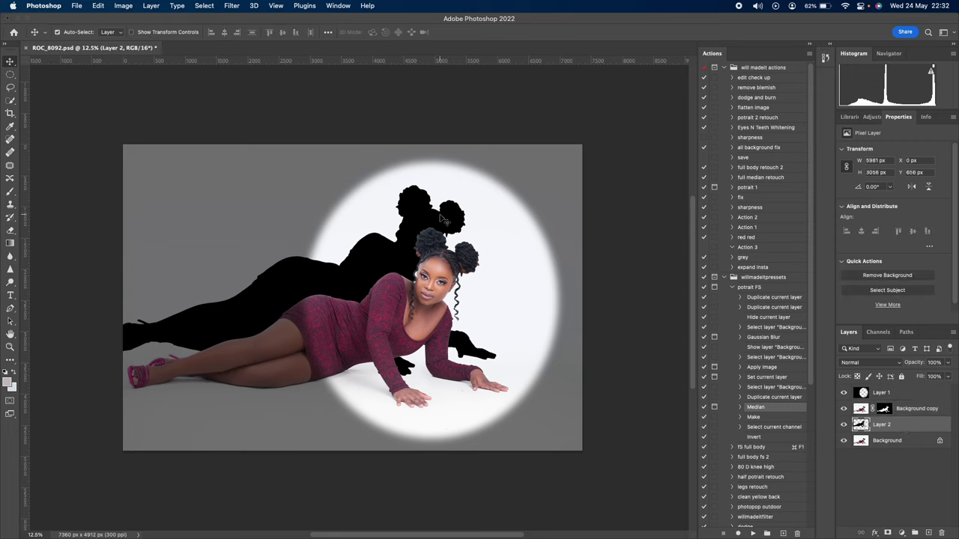
{"action": "left_click_drag", "start_coordinate": [445, 221], "coordinate": [414, 229]}
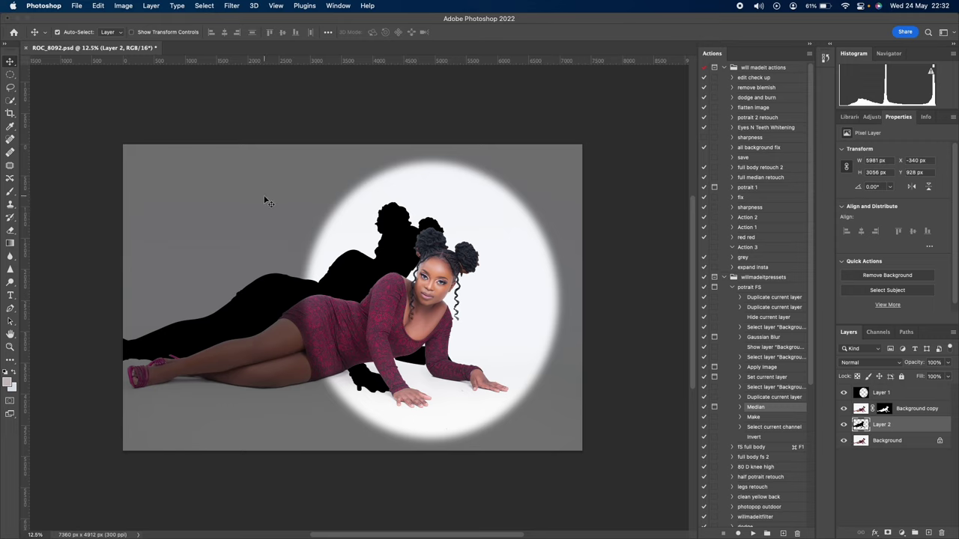
Rename the silhouette layer Layer 2 to 'shadow'
{"action": "left_click", "coordinate": [10, 75]}
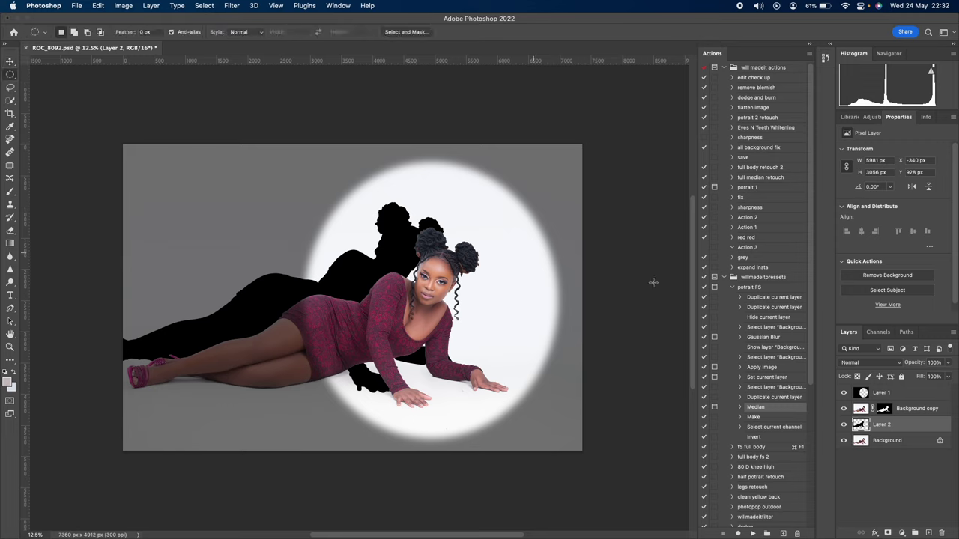
{"action": "left_click", "coordinate": [254, 6]}
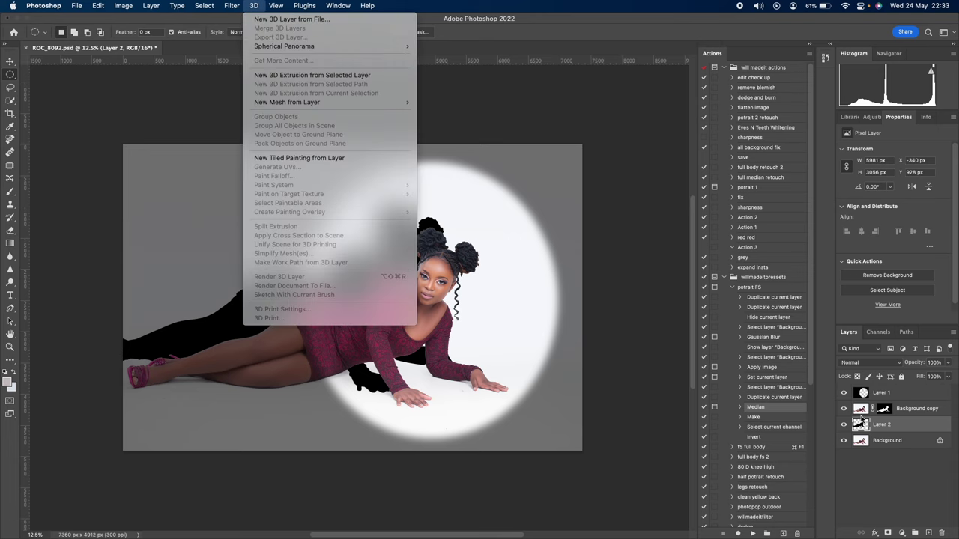
{"action": "left_click", "coordinate": [888, 429]}
{"action": "double_click", "coordinate": [888, 425]}
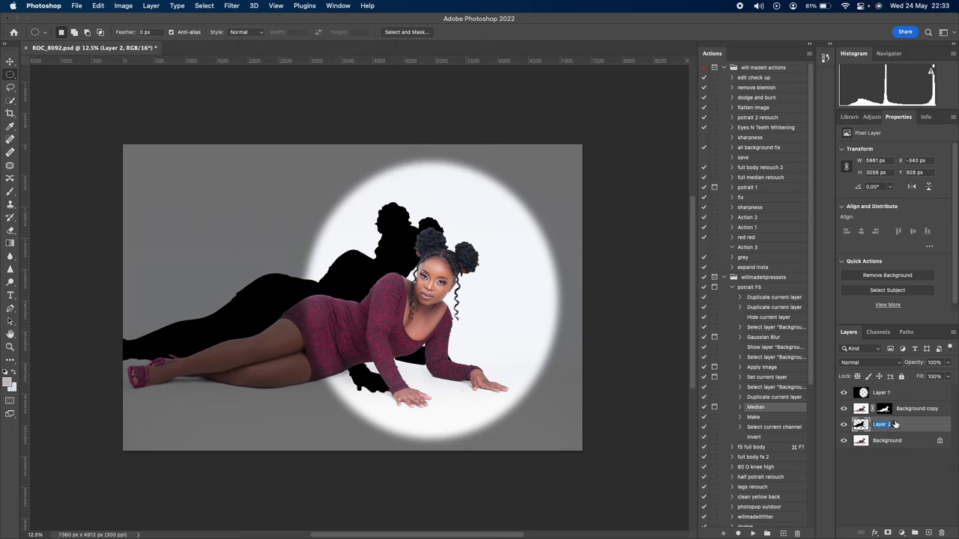
{"action": "key", "text": "BackSpace"}
{"action": "key", "text": "Return"}
Soften the shadow layer with a 36-pixel Gaussian Blur
{"action": "left_click", "coordinate": [233, 7]}
{"action": "mouse_move", "coordinate": [253, 136]}
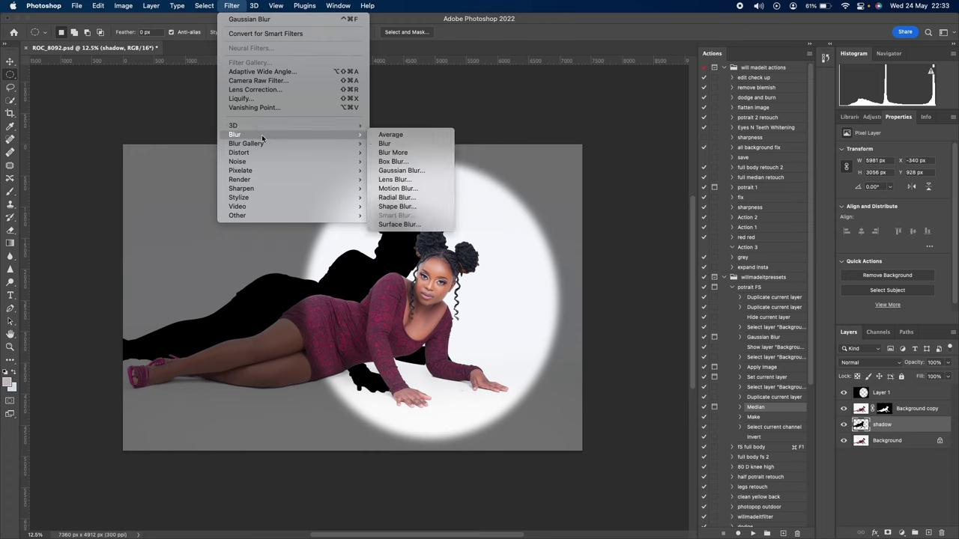
{"action": "left_click", "coordinate": [401, 172]}
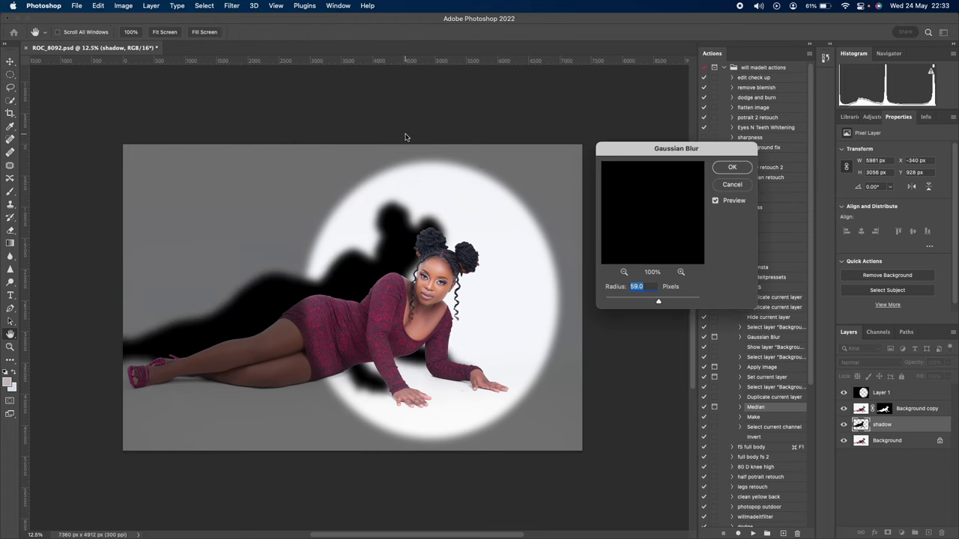
{"action": "left_click", "coordinate": [626, 300]}
{"action": "left_click_drag", "start_coordinate": [627, 302], "coordinate": [654, 301]}
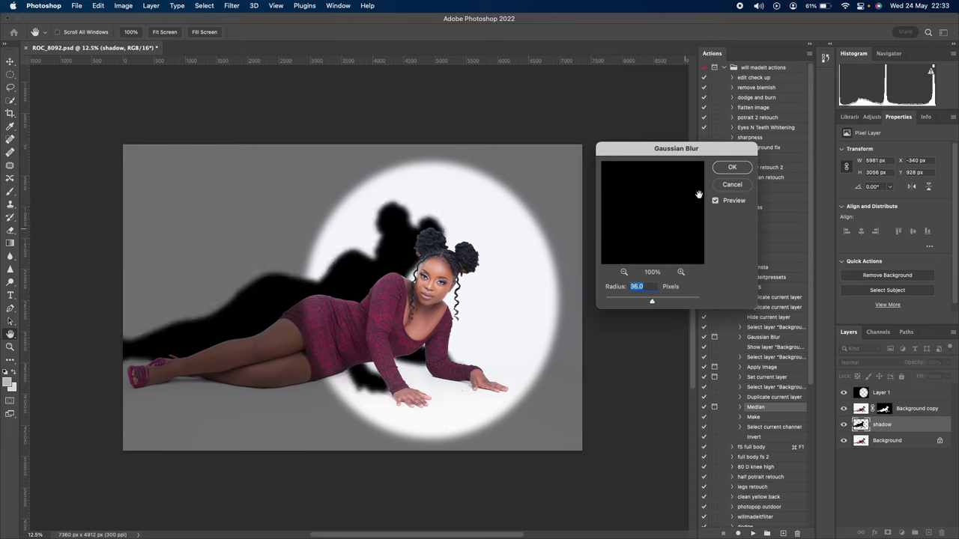
{"action": "key", "text": "Return"}
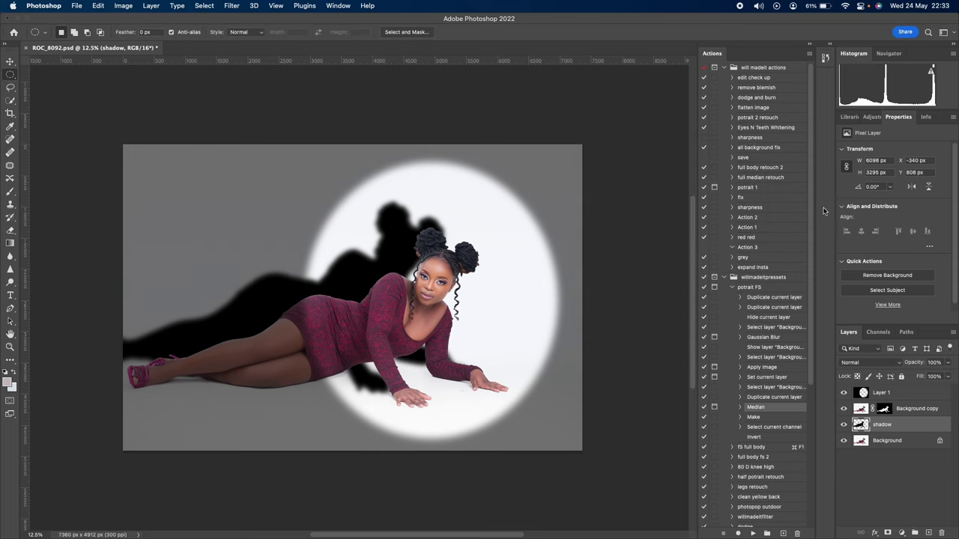
Lower the shadow to 50% opacity and move it right to X 503 px behind the woman
{"action": "left_click", "coordinate": [949, 363]}
{"action": "left_click_drag", "start_coordinate": [945, 377], "coordinate": [929, 377]}
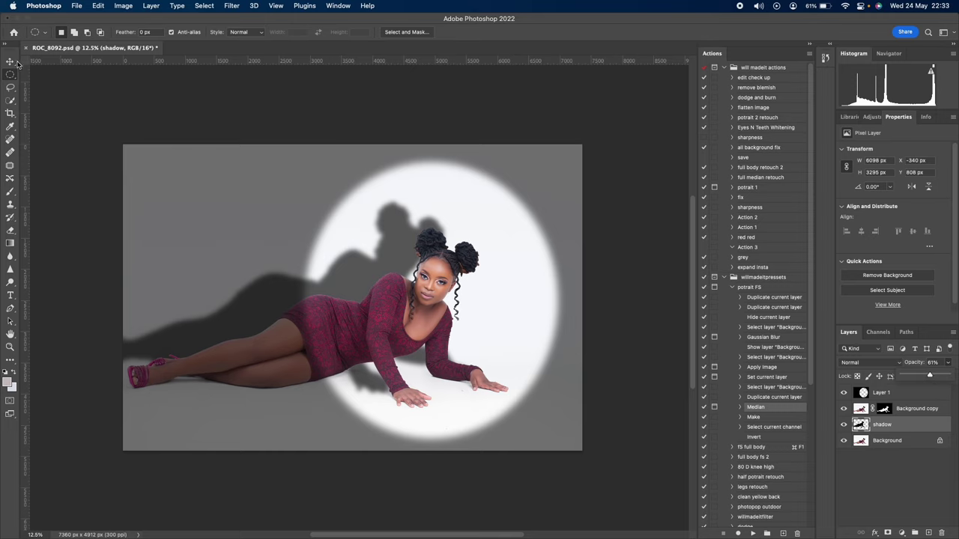
{"action": "key", "text": "v"}
{"action": "left_click_drag", "start_coordinate": [401, 225], "coordinate": [453, 238]}
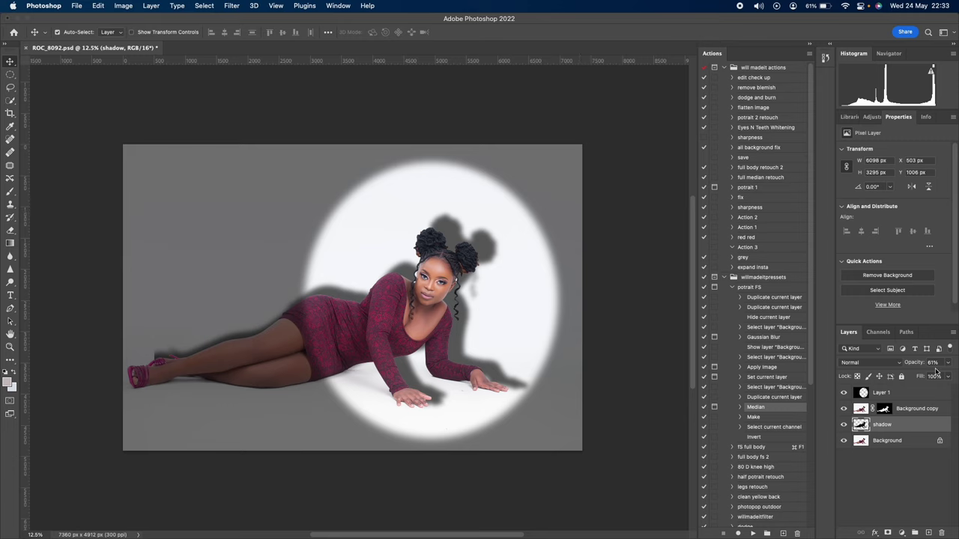
{"action": "left_click_drag", "start_coordinate": [949, 362], "coordinate": [929, 377]}
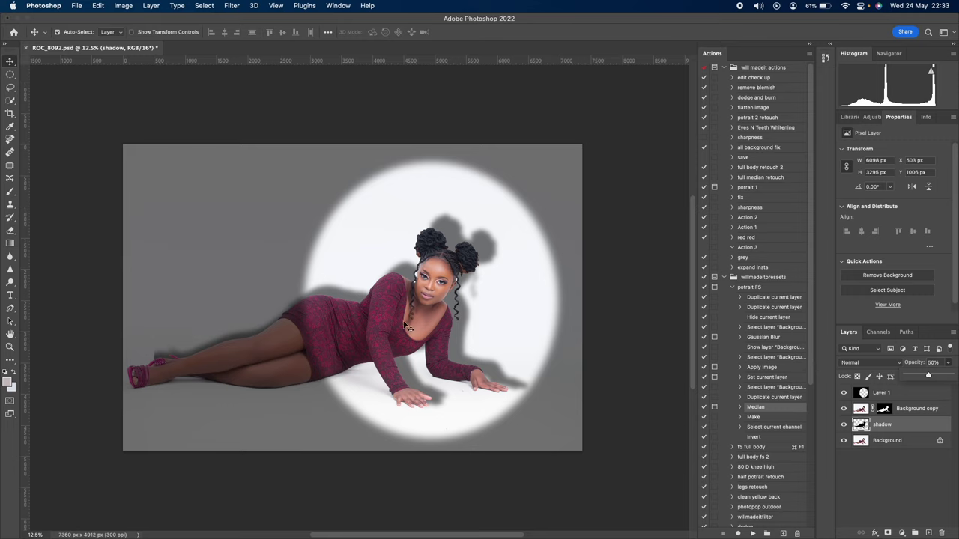
Draw an elliptical selection over the spotlight and add it as the shadow layer's mask
{"action": "left_click", "coordinate": [10, 75]}
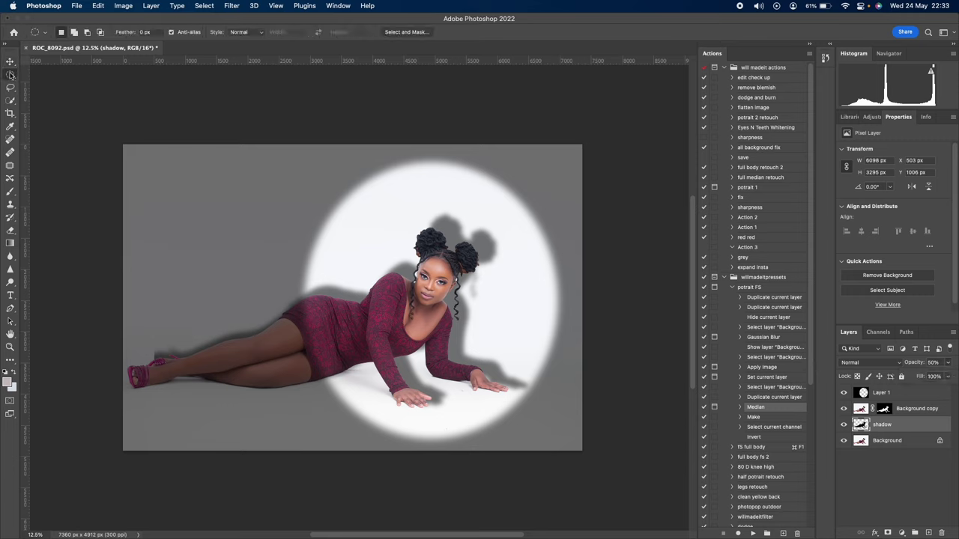
{"action": "left_click_drag", "start_coordinate": [309, 164], "coordinate": [559, 437]}
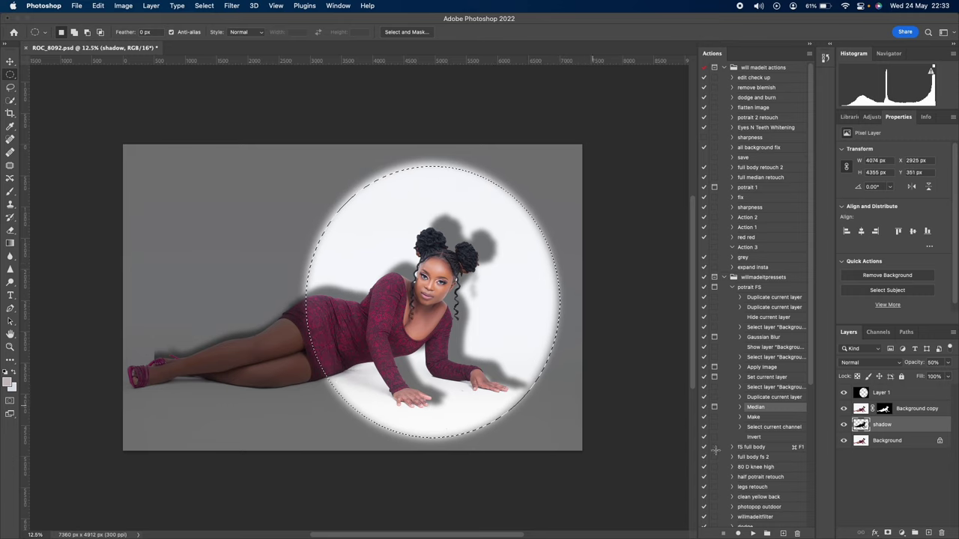
{"action": "left_click", "coordinate": [890, 531]}
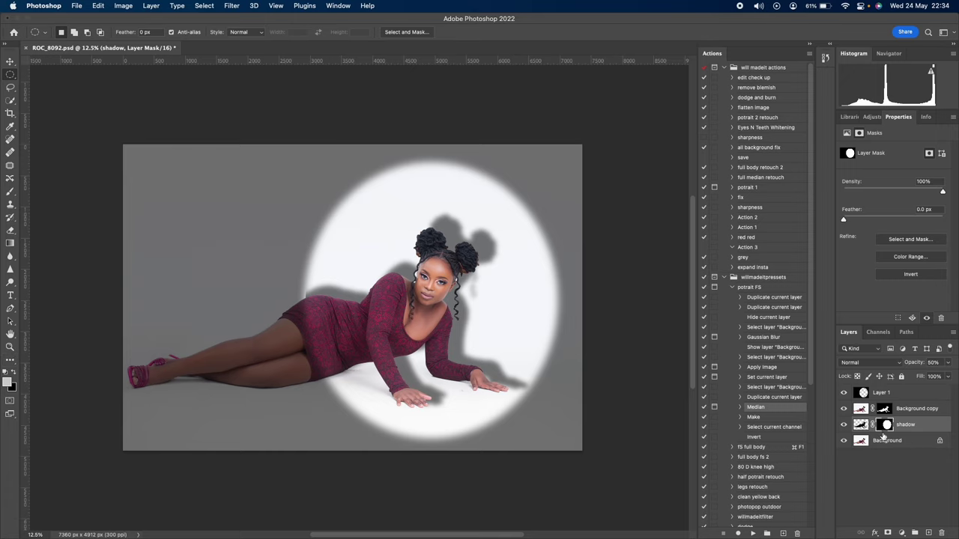
Blur the shadow layer's mask with a 45.8 px Gaussian Blur
{"action": "left_click", "coordinate": [233, 6]}
{"action": "mouse_move", "coordinate": [244, 135]}
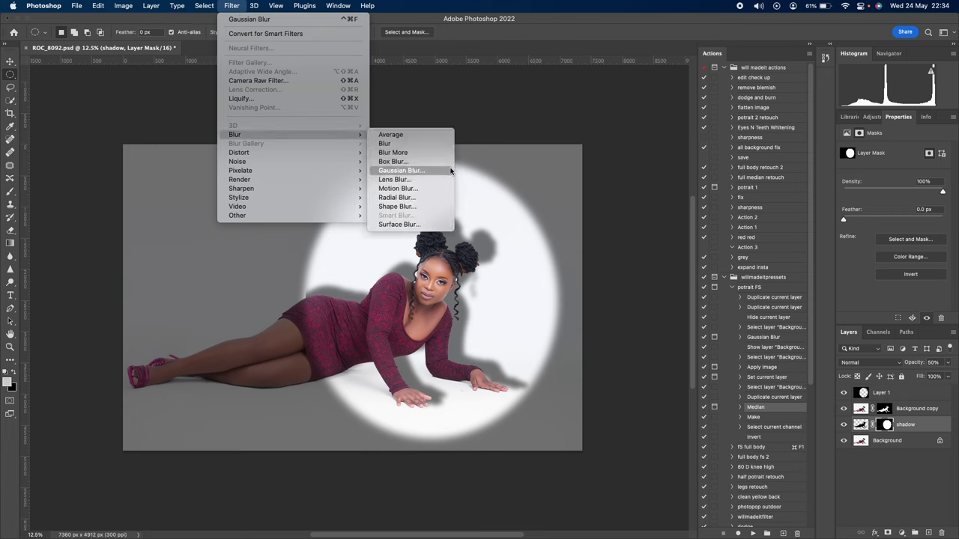
{"action": "left_click", "coordinate": [423, 171]}
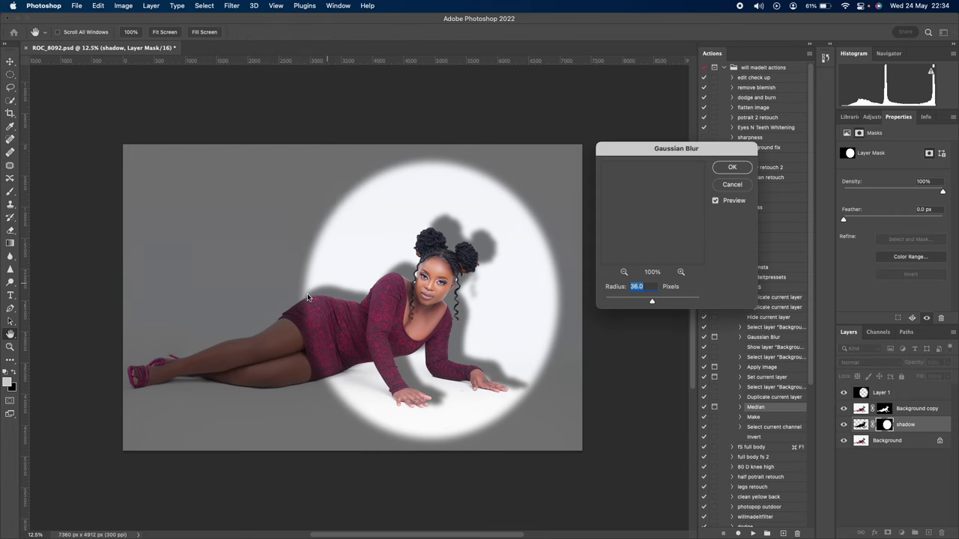
{"action": "left_click", "coordinate": [726, 184]}
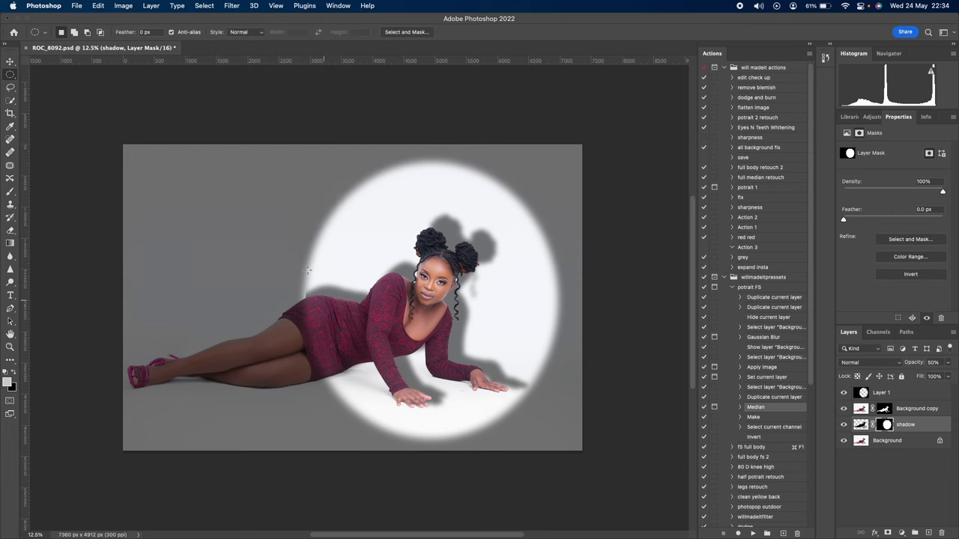
{"action": "left_click", "coordinate": [232, 6]}
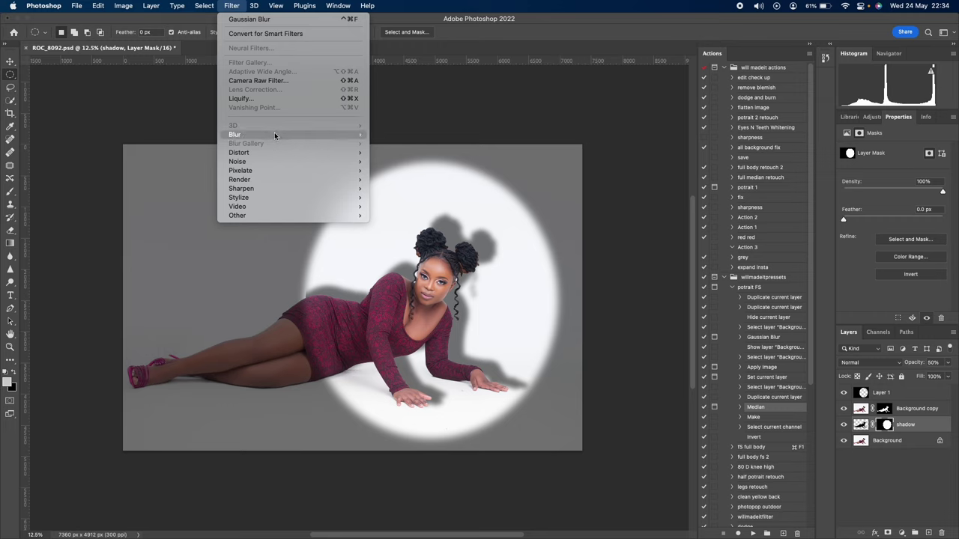
{"action": "mouse_move", "coordinate": [277, 135]}
{"action": "left_click", "coordinate": [397, 173]}
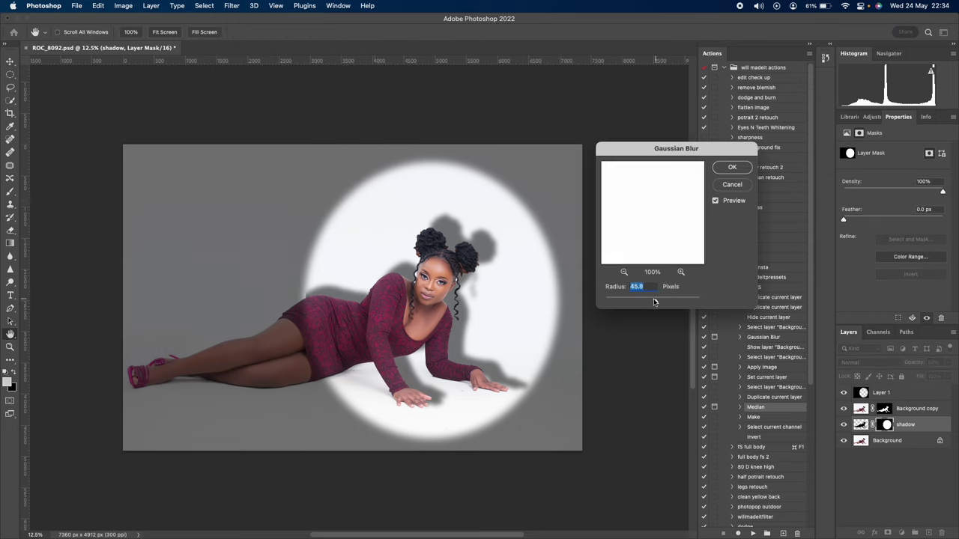
{"action": "left_click", "coordinate": [726, 169]}
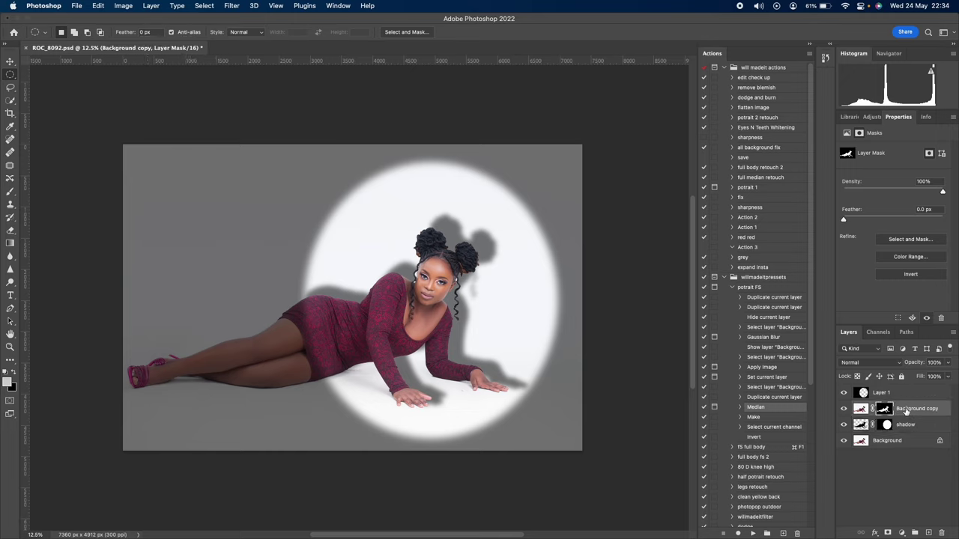
Erase the shadow beside the right hand with a 700 px eraser on the shadow layer
{"action": "left_click", "coordinate": [907, 424]}
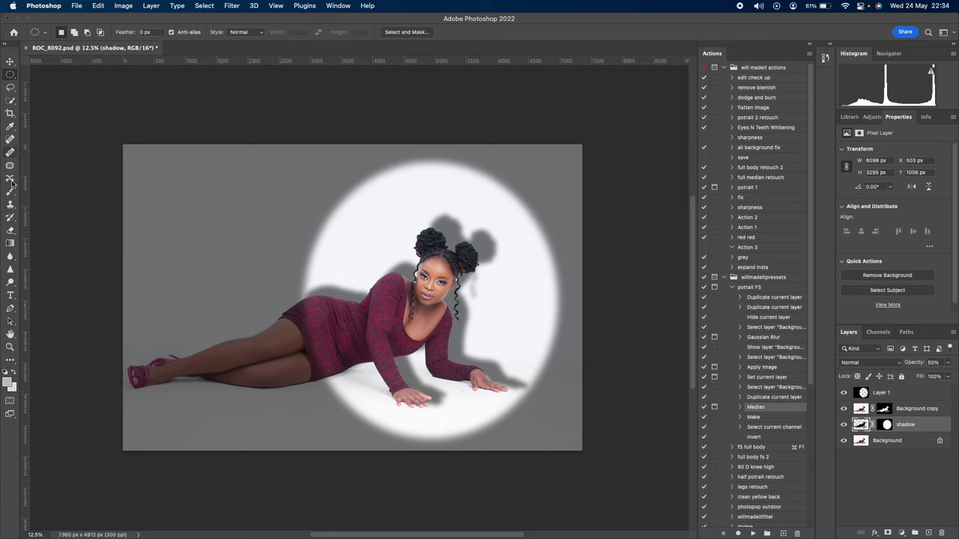
{"action": "left_click", "coordinate": [11, 230]}
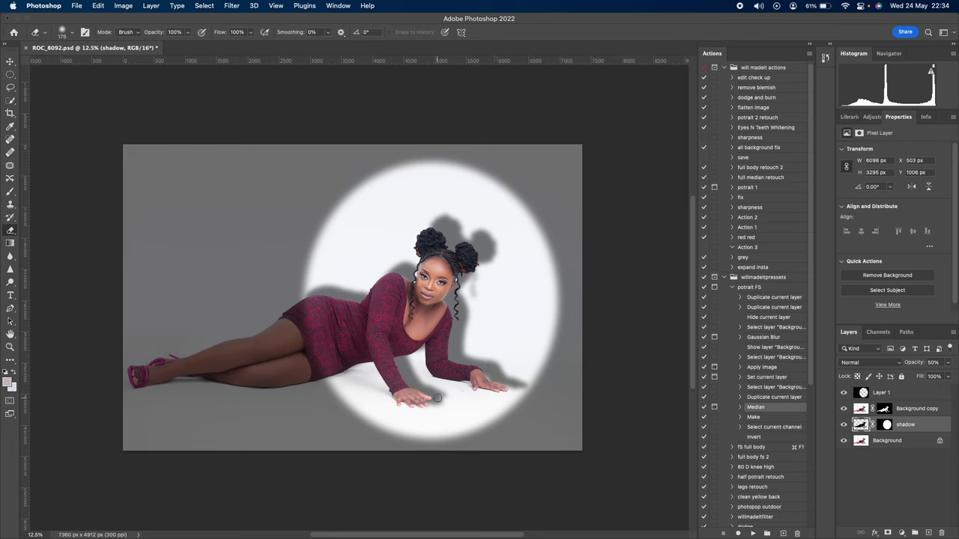
{"action": "key", "text": "bracketright"}
{"action": "key", "text": "bracketright"}
{"action": "key", "text": "bracketright"}
{"action": "key", "text": "bracketright"}
{"action": "key", "text": "bracketright"}
{"action": "key", "text": "bracketright"}
{"action": "key", "text": "bracketright"}
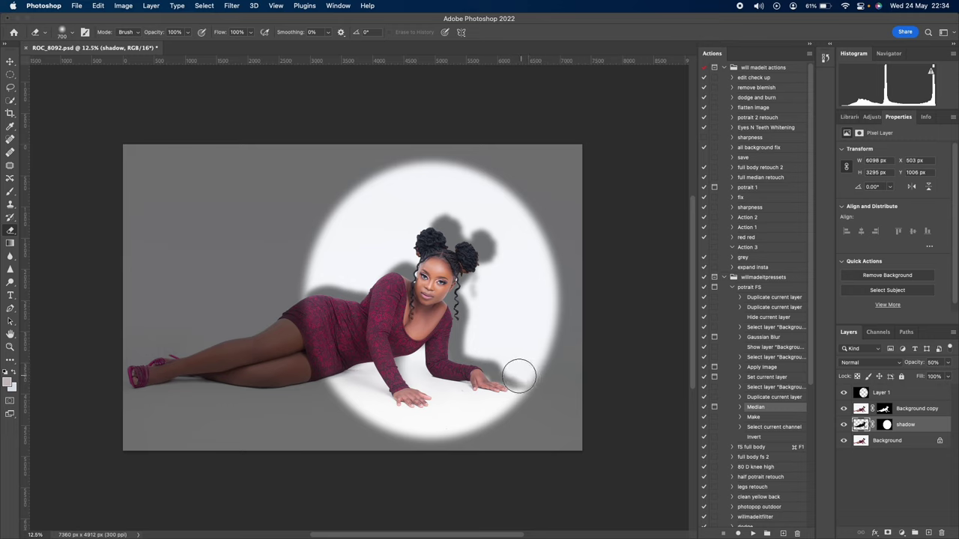
{"action": "mouse_move", "coordinate": [520, 375]}
{"action": "left_mouse_down"}
{"action": "mouse_move", "coordinate": [501, 361]}
{"action": "mouse_move", "coordinate": [491, 361]}
{"action": "mouse_move", "coordinate": [504, 375]}
{"action": "mouse_move", "coordinate": [487, 368]}
{"action": "mouse_move", "coordinate": [490, 355]}
{"action": "left_mouse_up"}
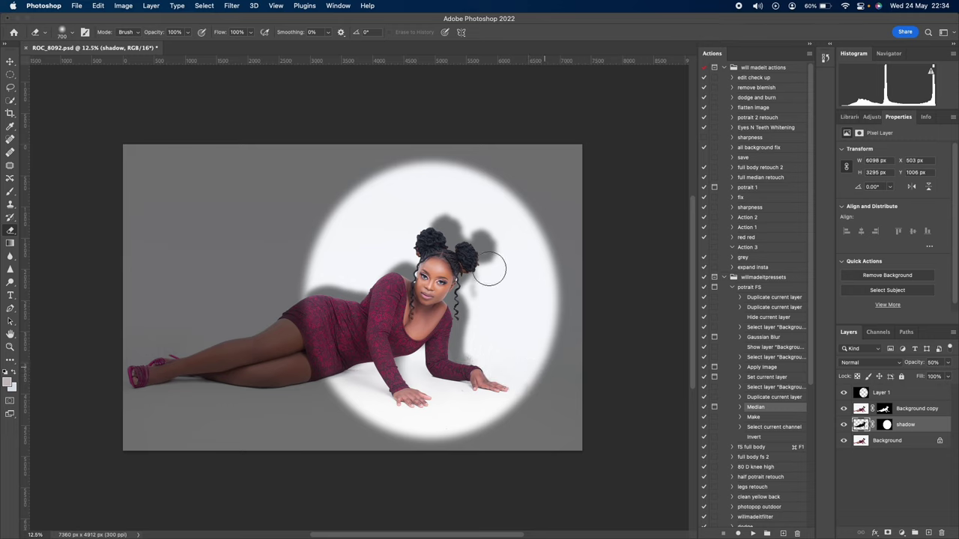
Undo the hard-edged erase and soften the eraser to 0% hardness
{"action": "left_click", "coordinate": [72, 33]}
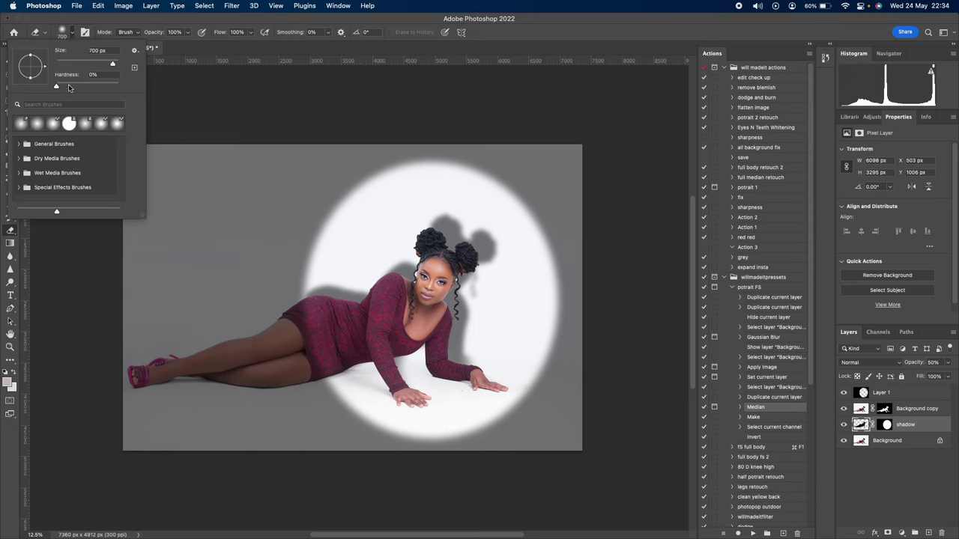
{"action": "left_click", "coordinate": [487, 354]}
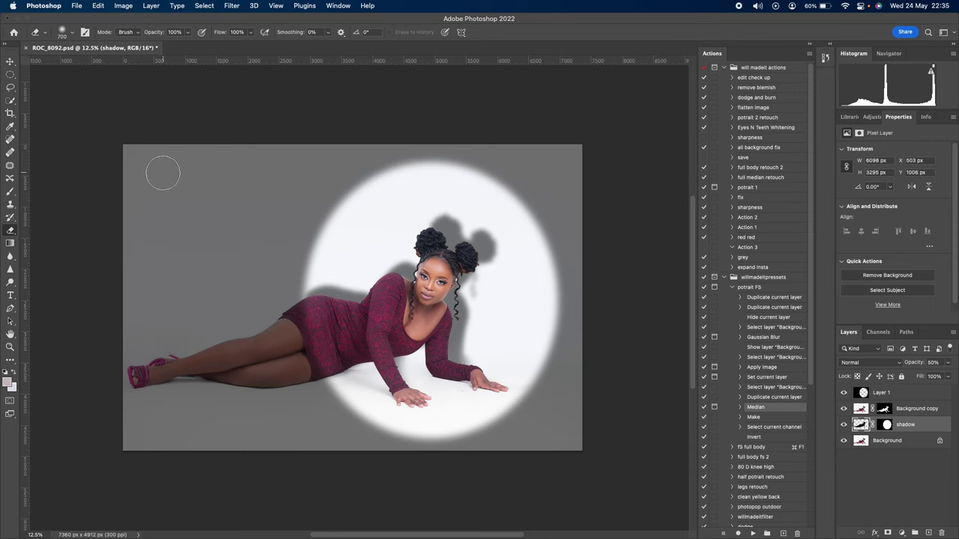
{"action": "left_click", "coordinate": [72, 34]}
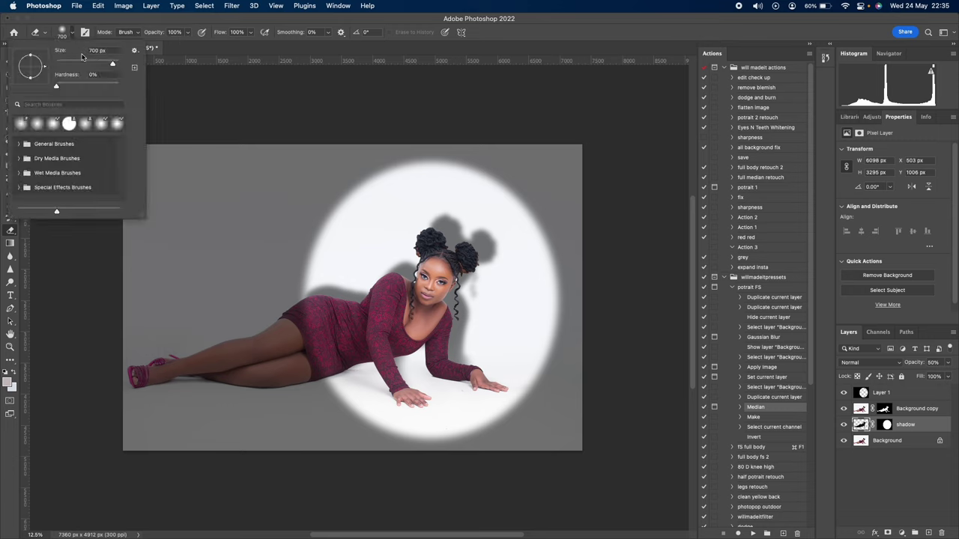
{"action": "left_click", "coordinate": [477, 349]}
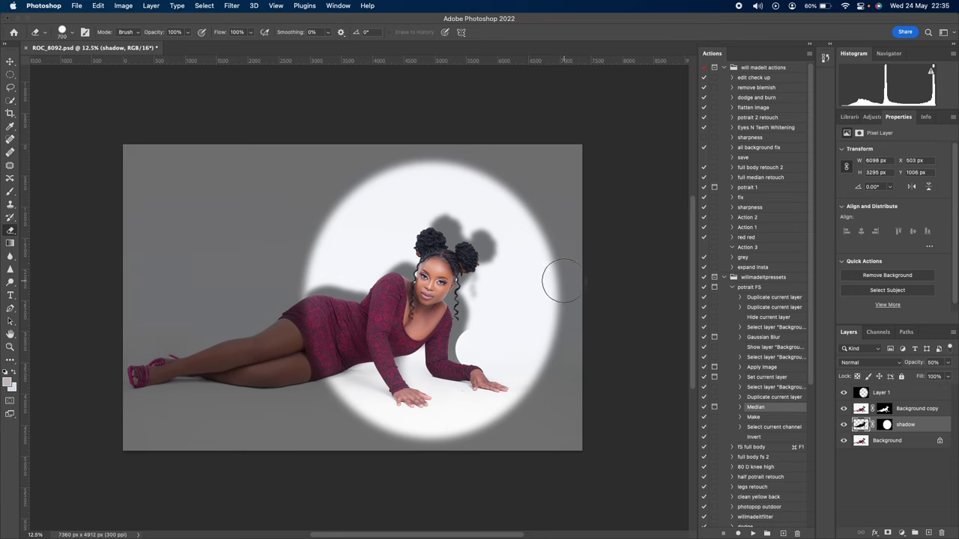
{"action": "key", "text": "super+z"}
{"action": "left_click", "coordinate": [73, 35]}
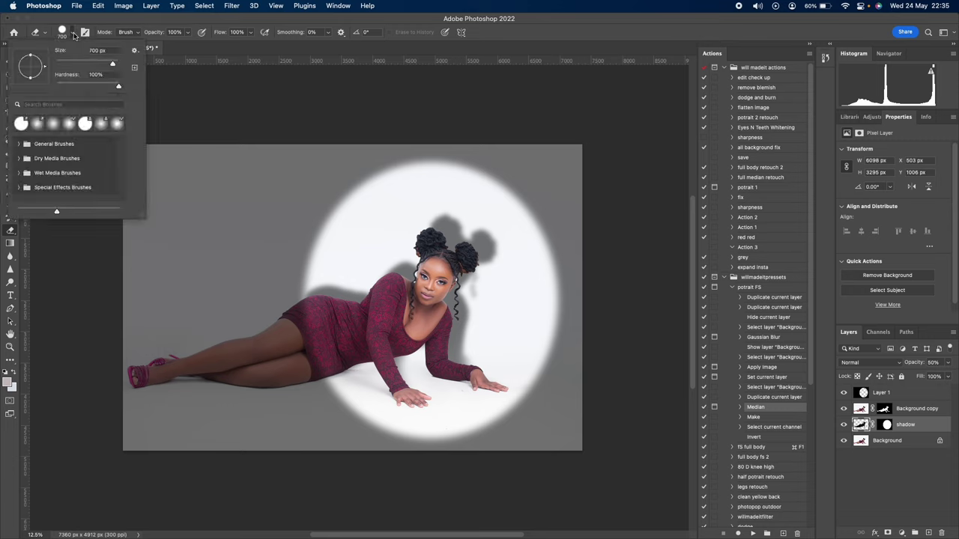
{"action": "left_click_drag", "start_coordinate": [66, 85], "coordinate": [54, 86]}
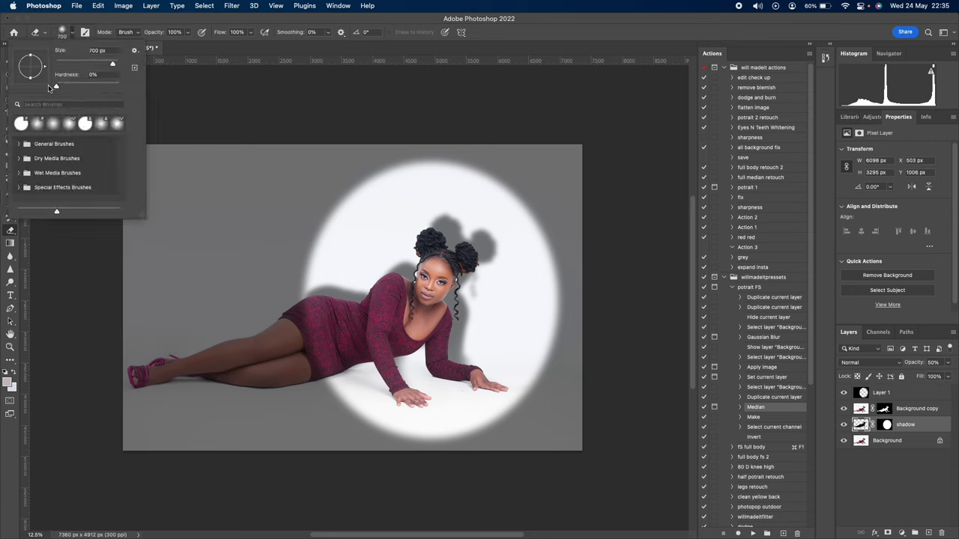
{"action": "left_click", "coordinate": [479, 356]}
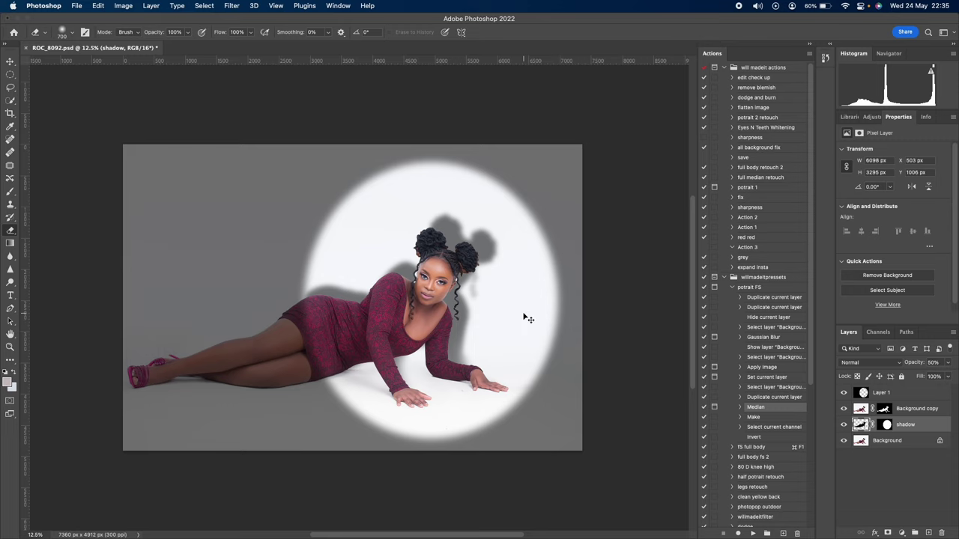
{"action": "scroll", "coordinate": [606, 299], "scroll_direction": "down", "scroll_amount": 1}
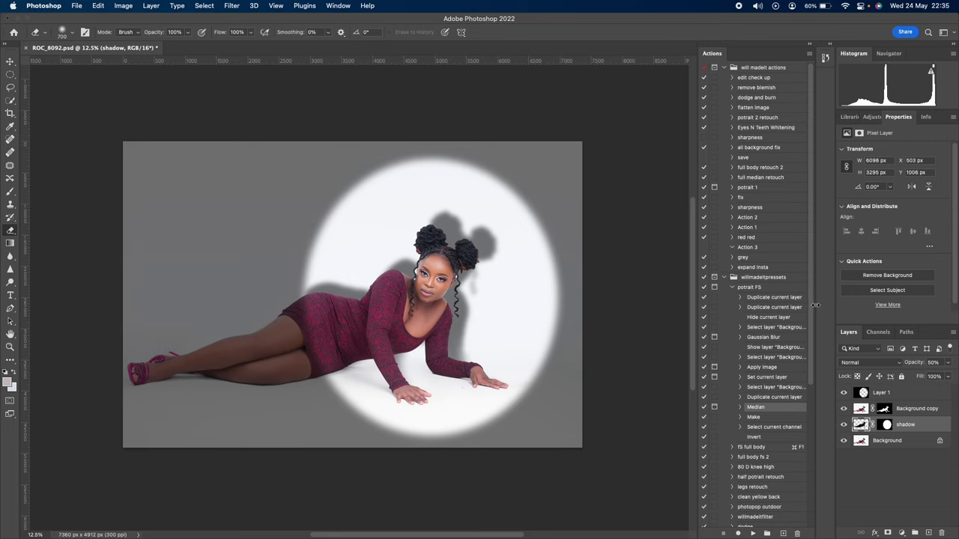
Fade the shadow layer to about 36% opacity
{"action": "left_click", "coordinate": [922, 411]}
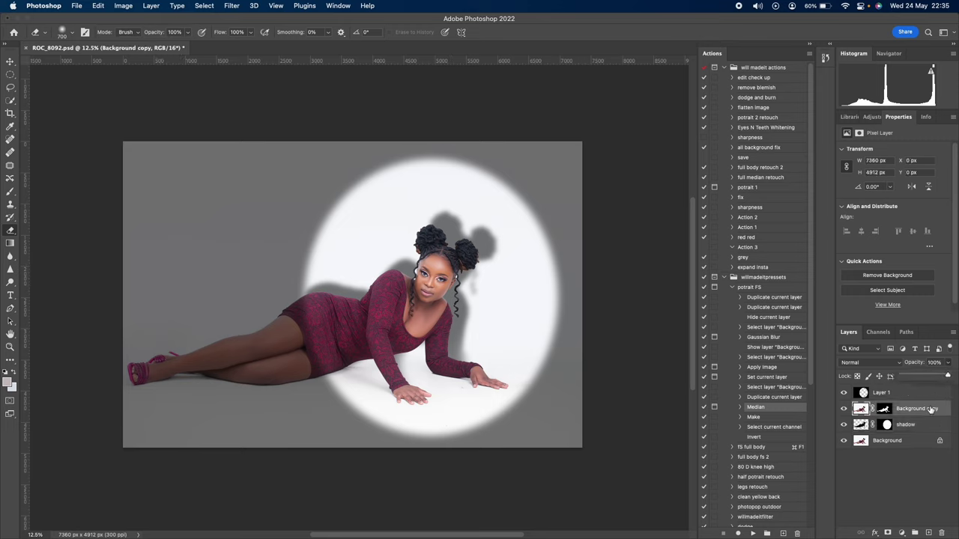
{"action": "left_click", "coordinate": [931, 424]}
{"action": "left_click", "coordinate": [947, 362]}
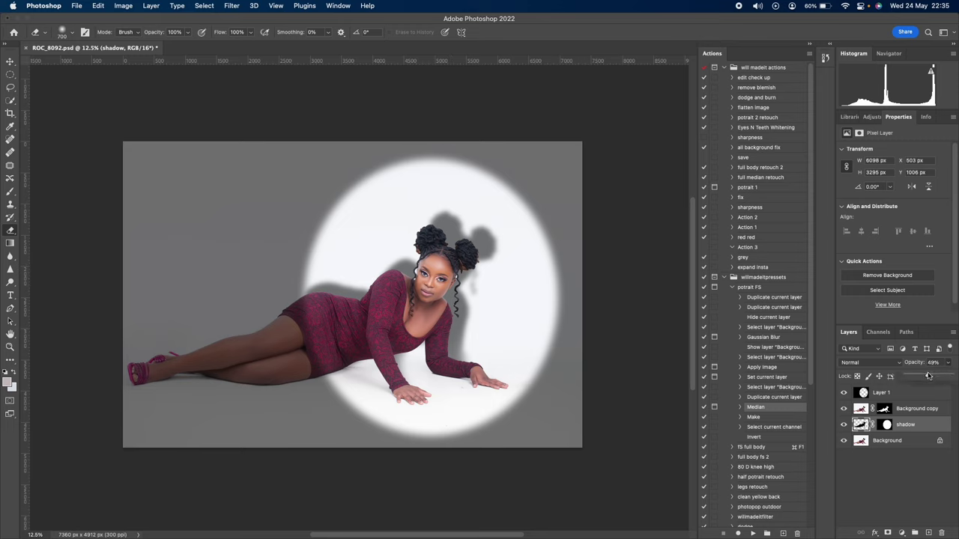
{"action": "left_click_drag", "start_coordinate": [929, 376], "coordinate": [925, 376]}
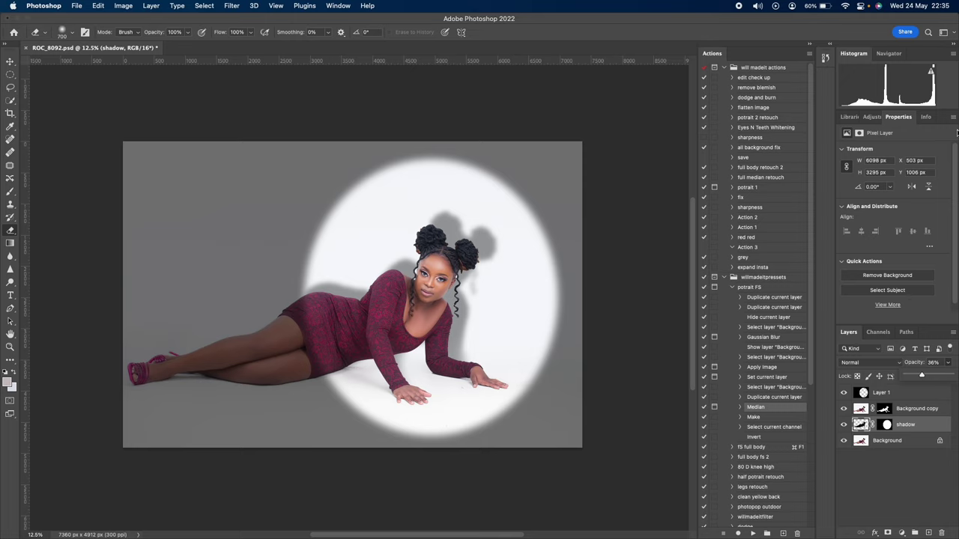
{"action": "left_click", "coordinate": [919, 394]}
Select Layer 1, Background copy, shadow and Background, and merge them into one layer
{"action": "left_click", "coordinate": [919, 395]}
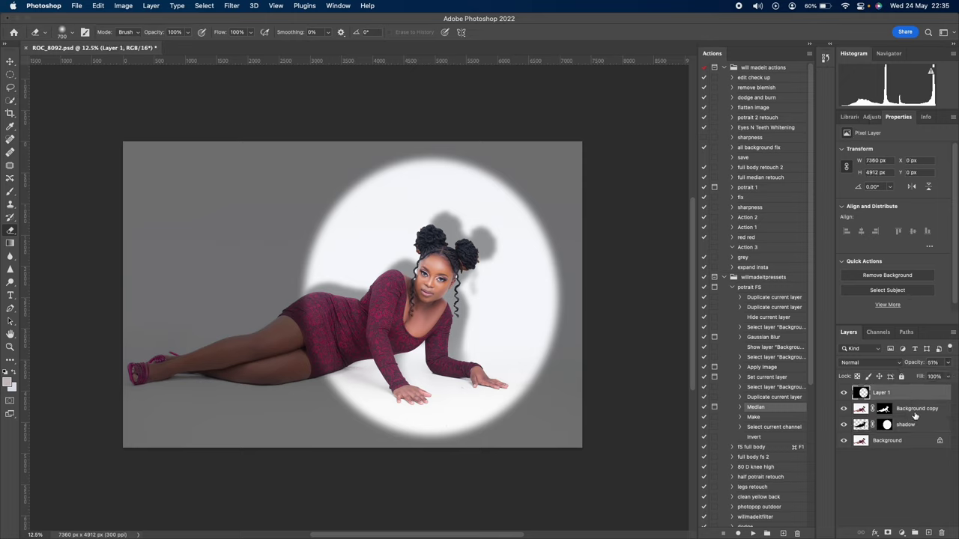
{"action": "left_click", "coordinate": [916, 410]}
{"action": "left_click", "coordinate": [917, 400]}
{"action": "left_click", "coordinate": [917, 408], "text": "shift"}
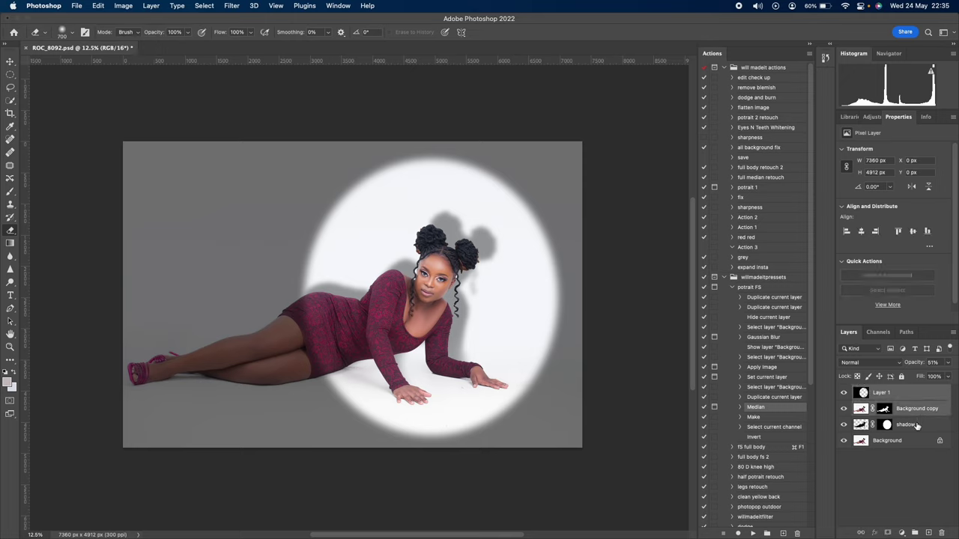
{"action": "left_click", "coordinate": [914, 425], "text": "shift"}
{"action": "left_click", "coordinate": [914, 442], "text": "shift"}
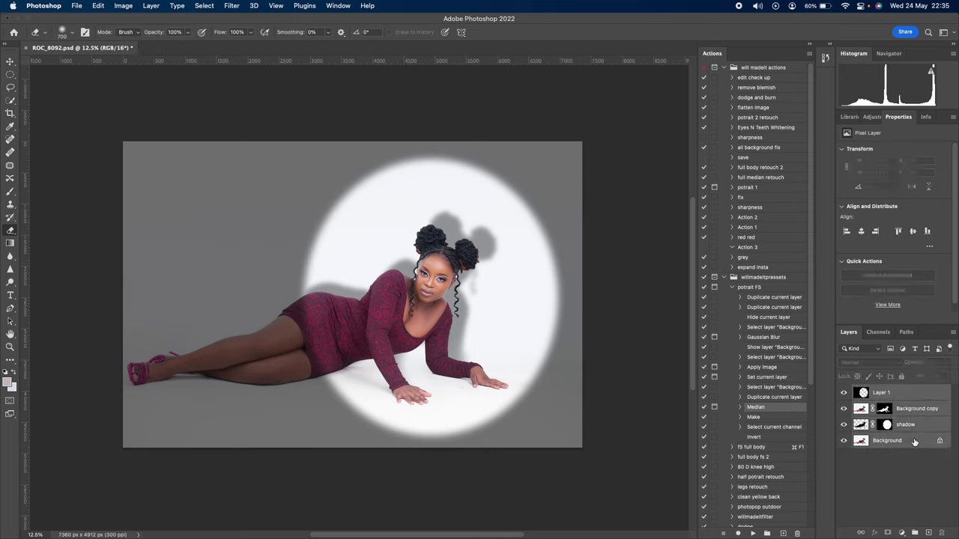
{"action": "right_click", "coordinate": [913, 444]}
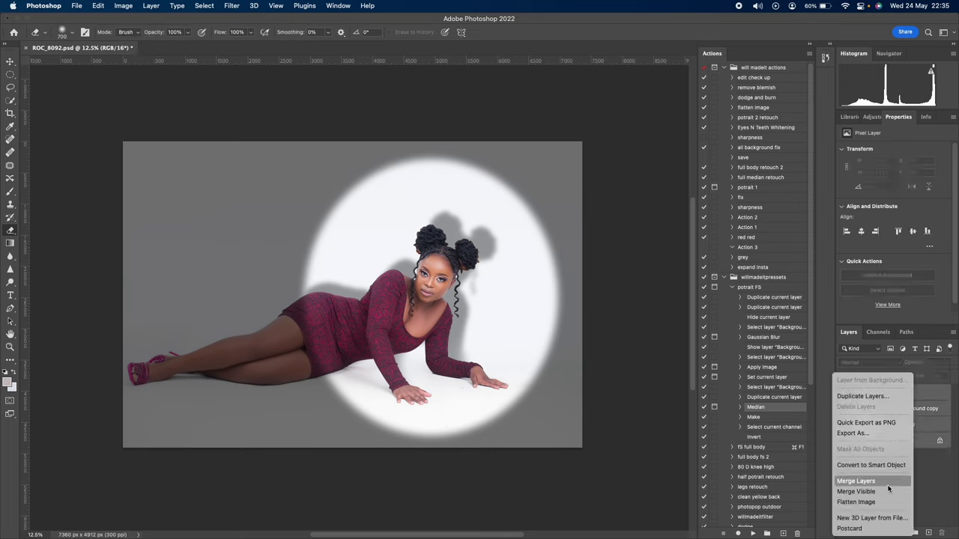
{"action": "left_click", "coordinate": [888, 483]}
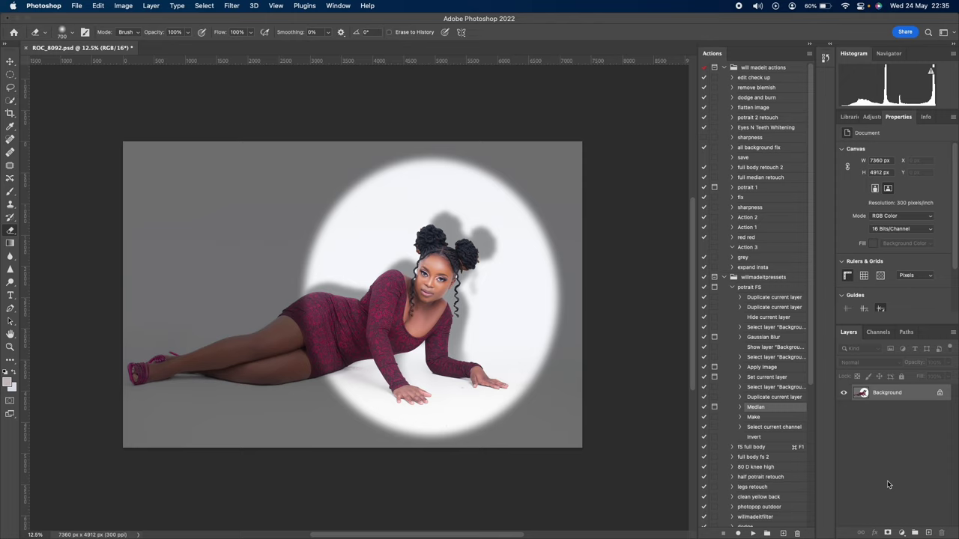